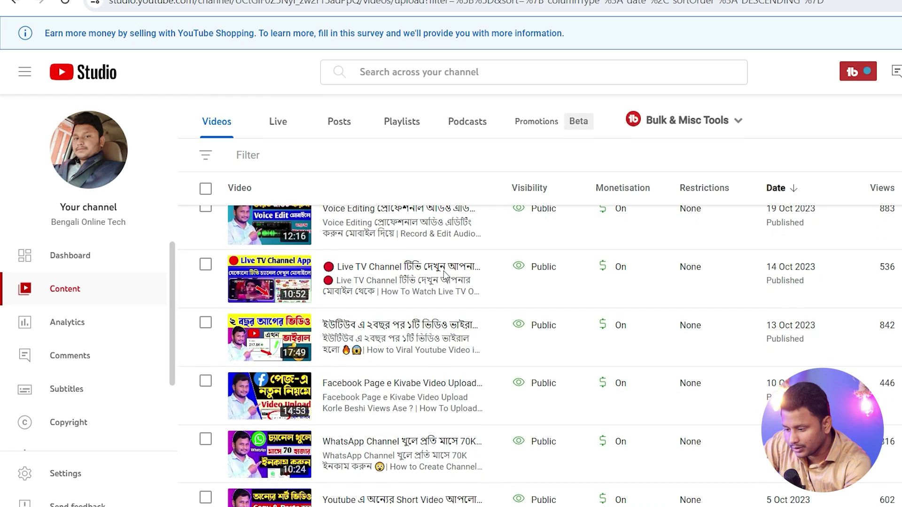
Open the channel video published on 13 Oct 2023 in the video editor and briefly play its preview.
scroll(445, 276, down, 4)
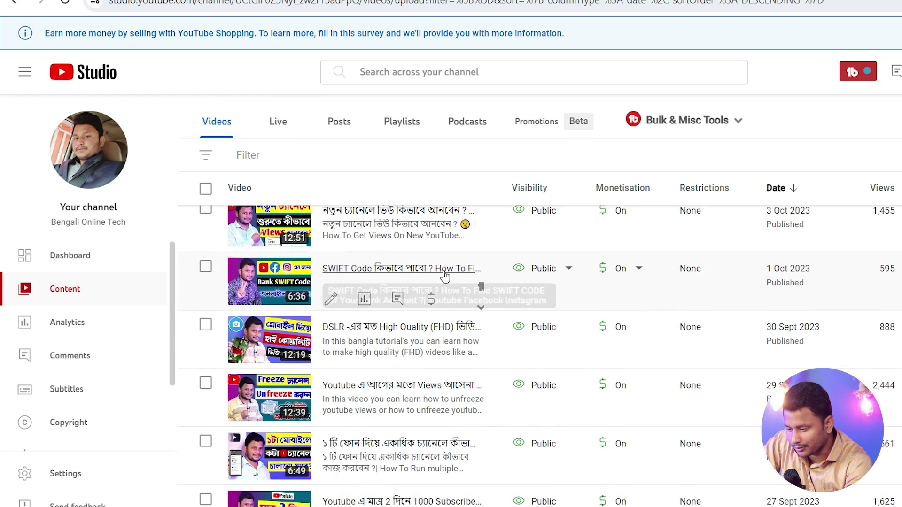
mouse_move(446, 274)
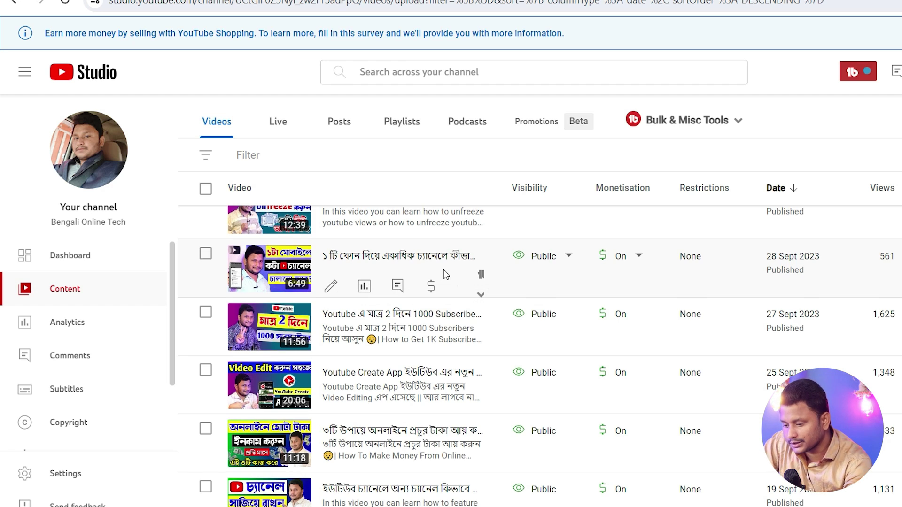
scroll(445, 274, up, 8)
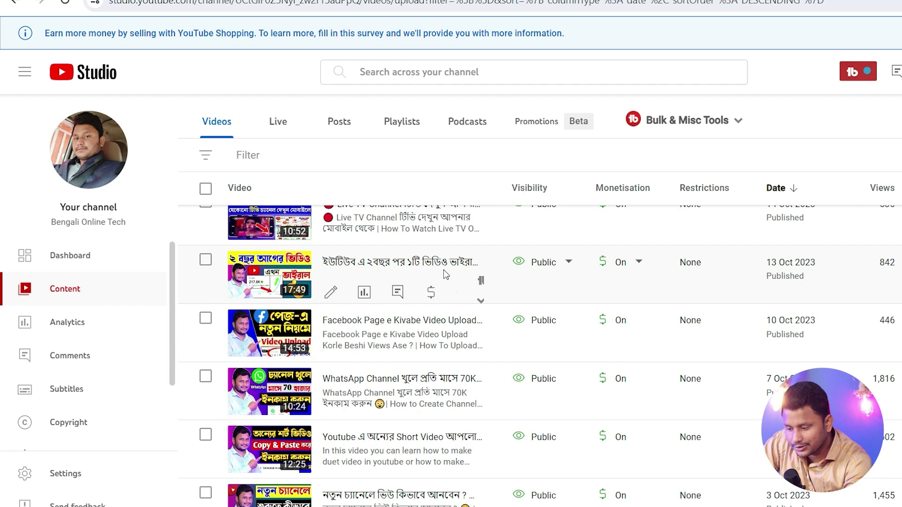
scroll(443, 270, up, 1)
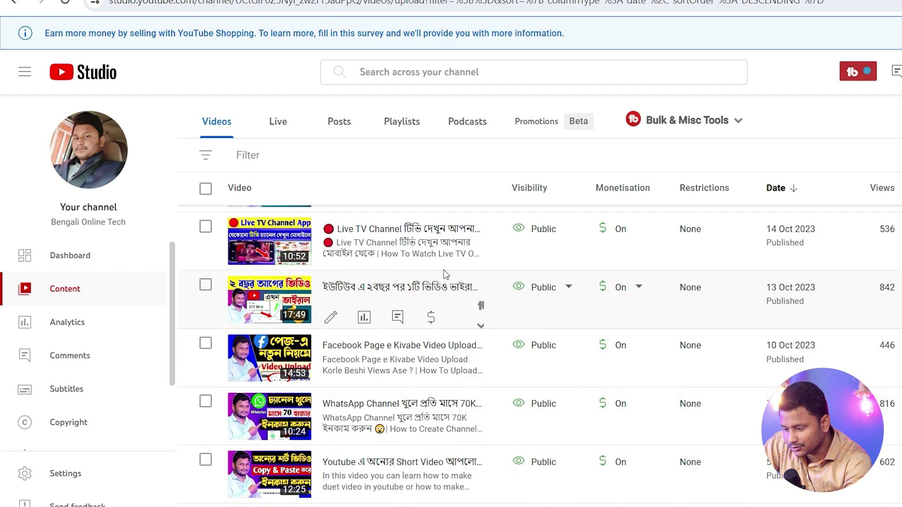
click(331, 318)
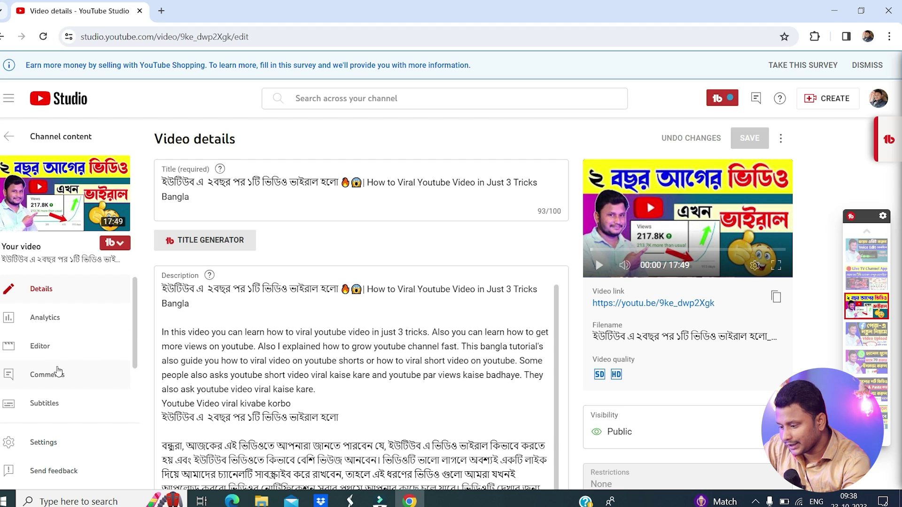
click(44, 347)
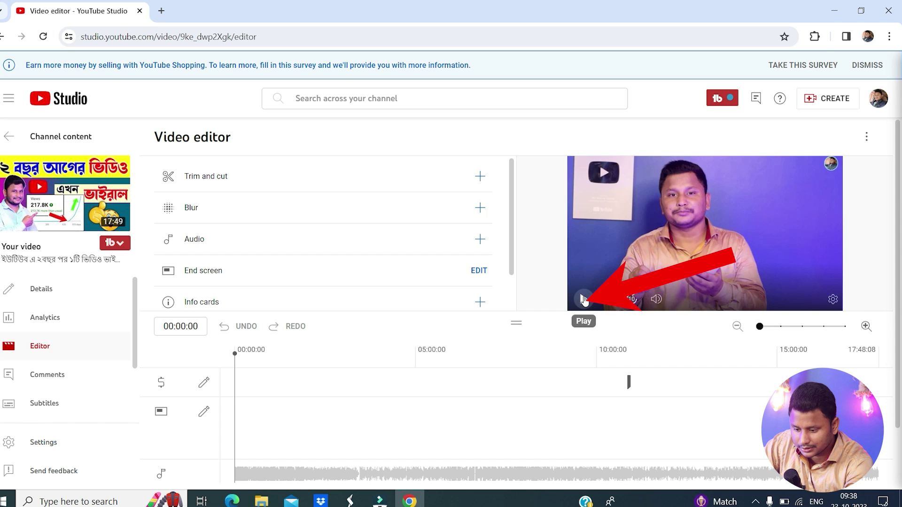
click(584, 300)
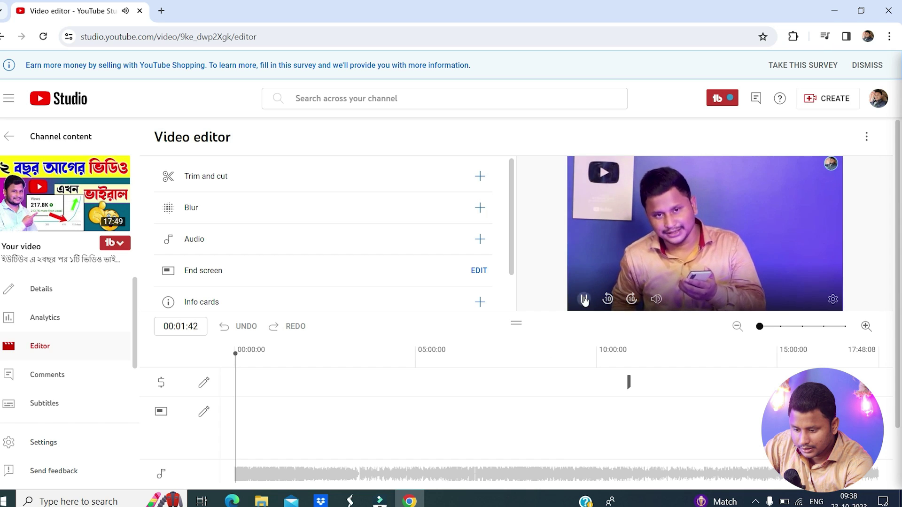
click(584, 299)
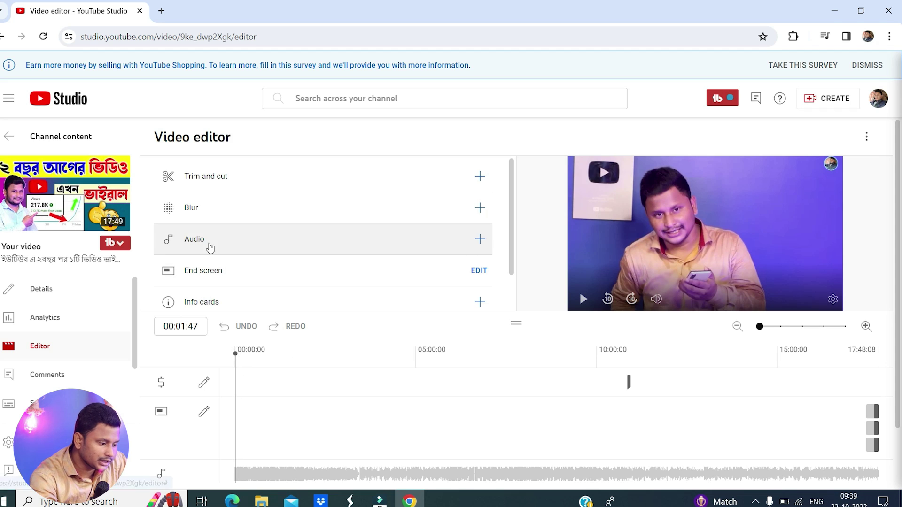
Trim the video's beginning so that it starts at 00:20:17, and preview the trimmed start.
click(202, 177)
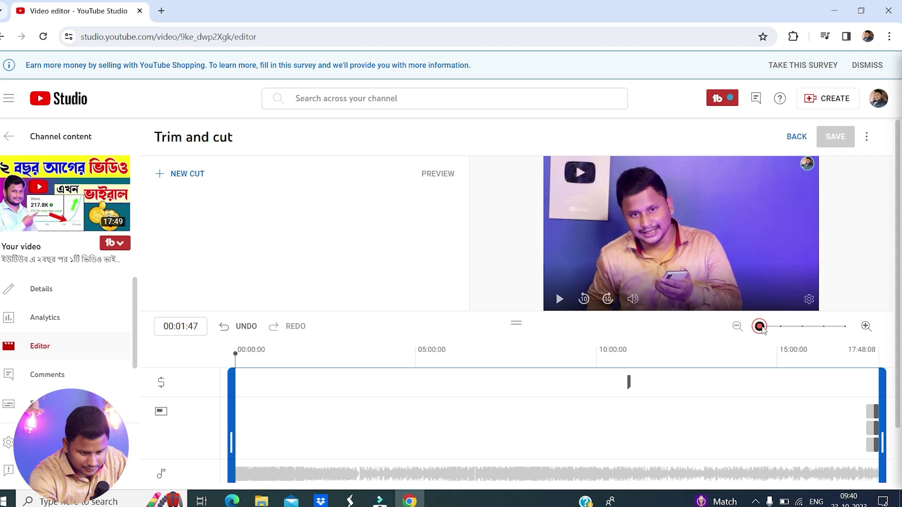
click(780, 327)
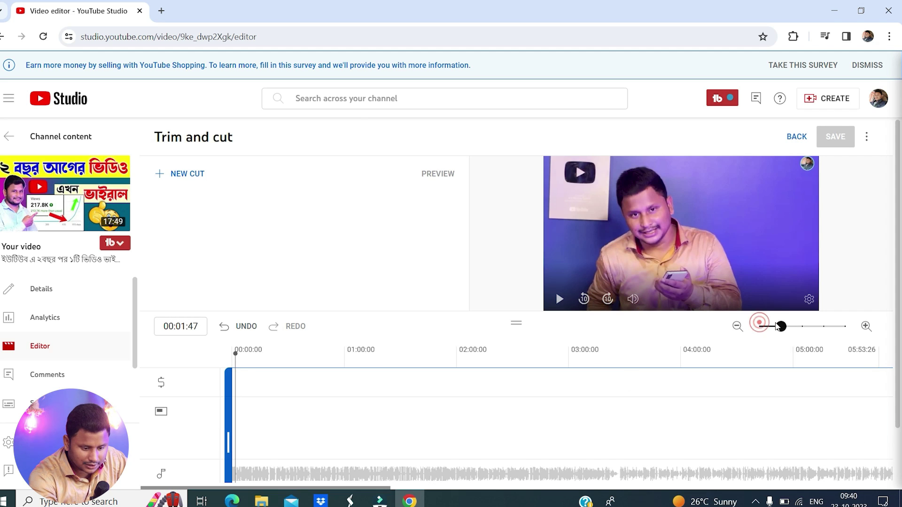
click(794, 326)
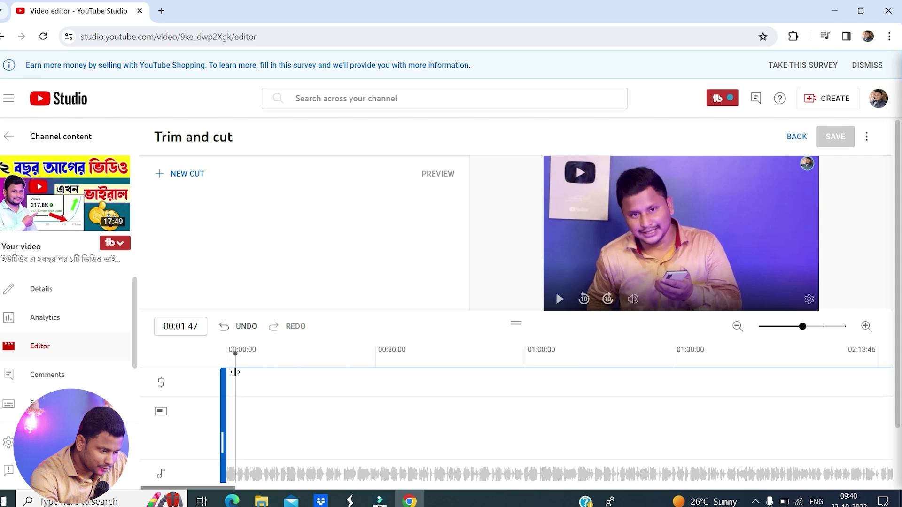
drag(236, 372, 328, 379)
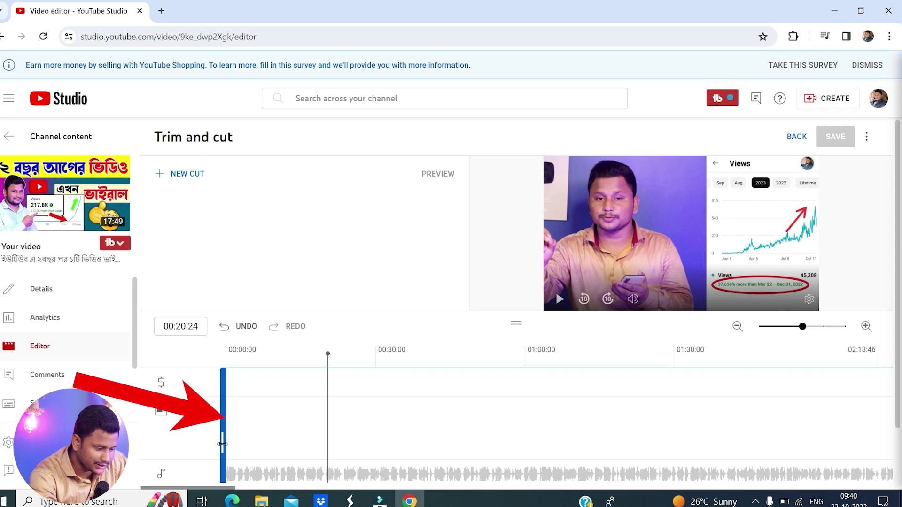
drag(262, 443, 323, 443)
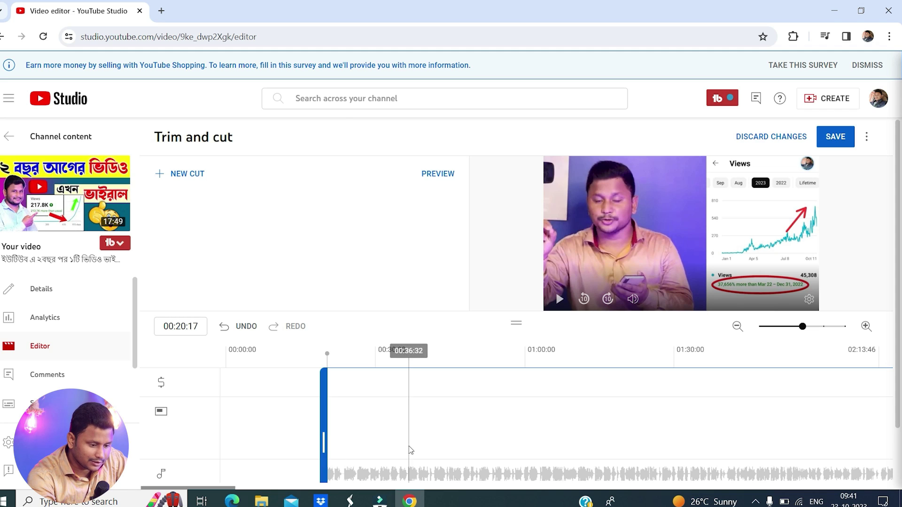
click(440, 175)
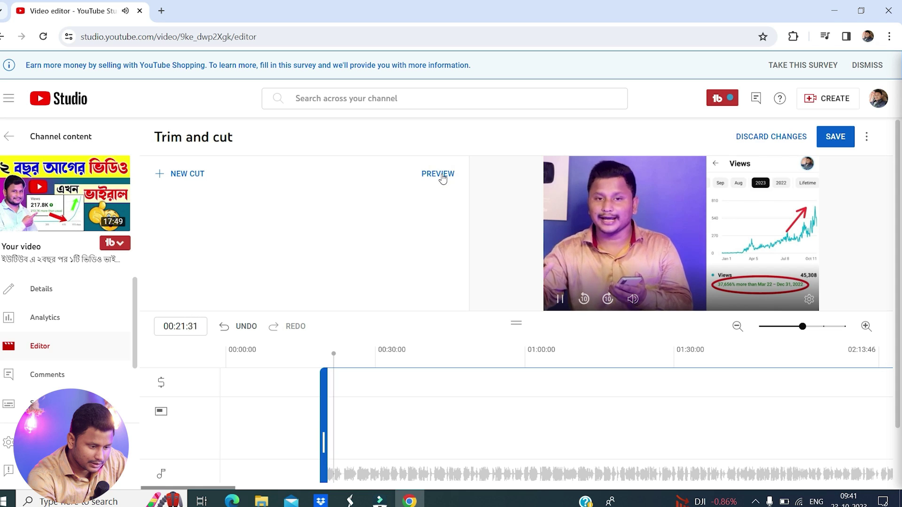
click(560, 299)
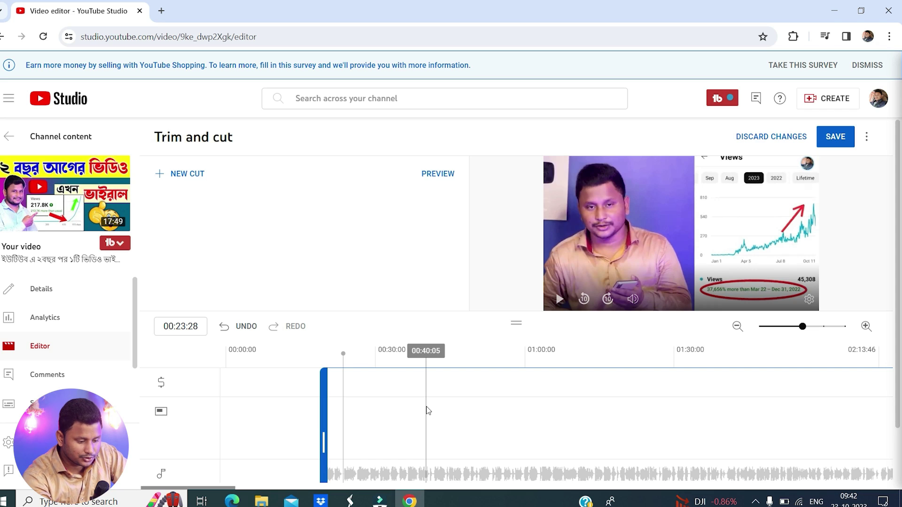
Add a new cut that removes the section from 01:10:26 to 01:20:38.
drag(425, 408, 527, 413)
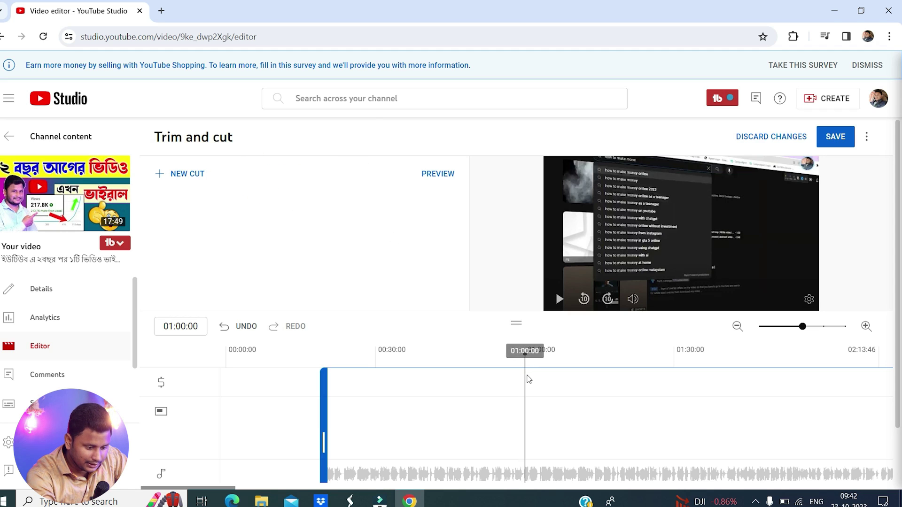
drag(526, 374, 578, 374)
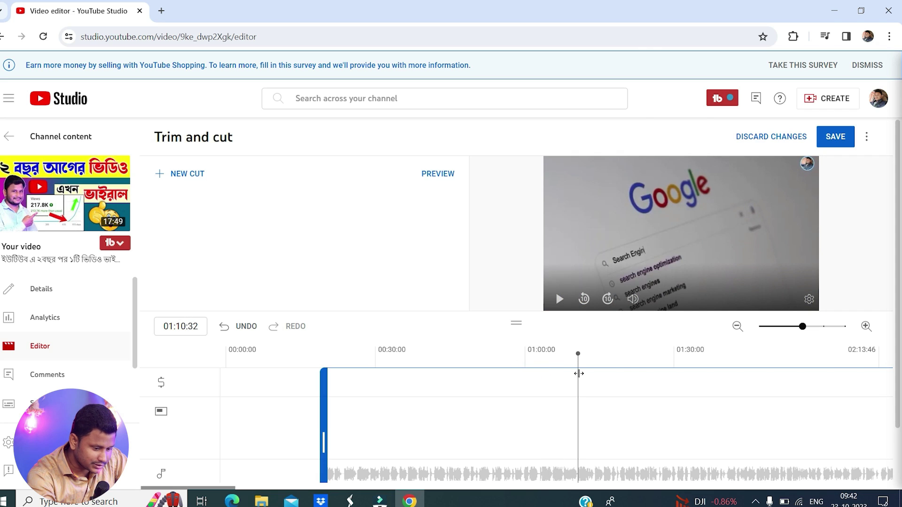
drag(580, 374, 578, 373)
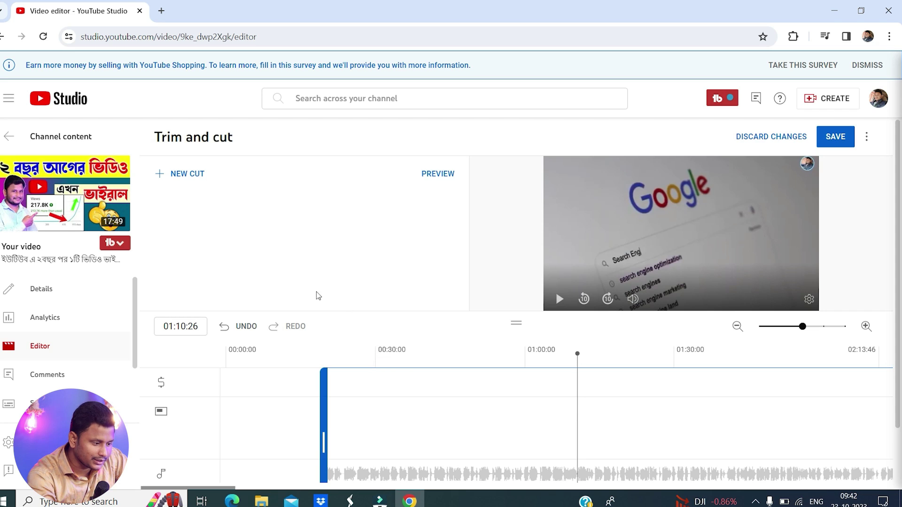
click(184, 173)
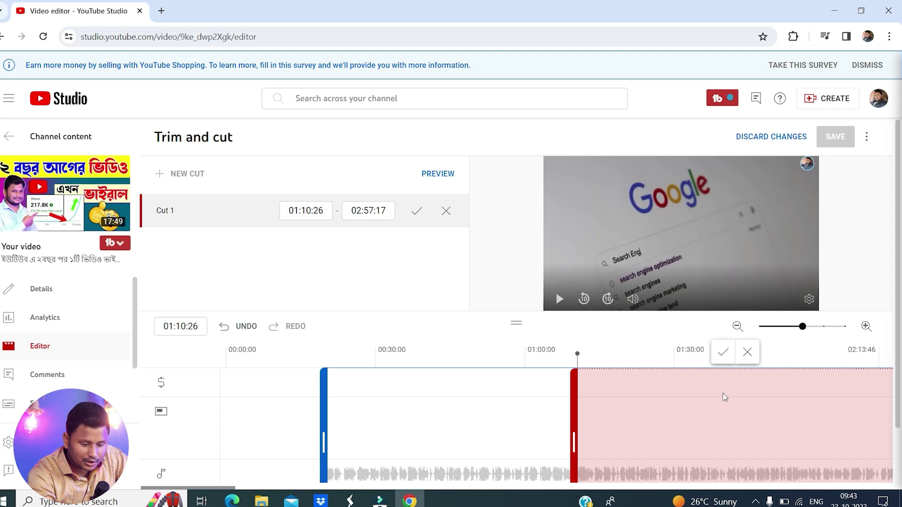
scroll(577, 452, down, 1)
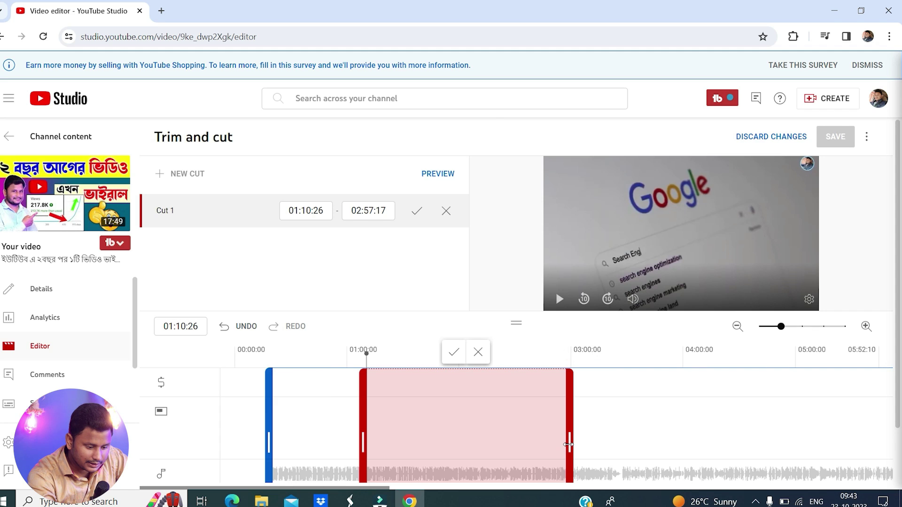
drag(569, 445, 408, 443)
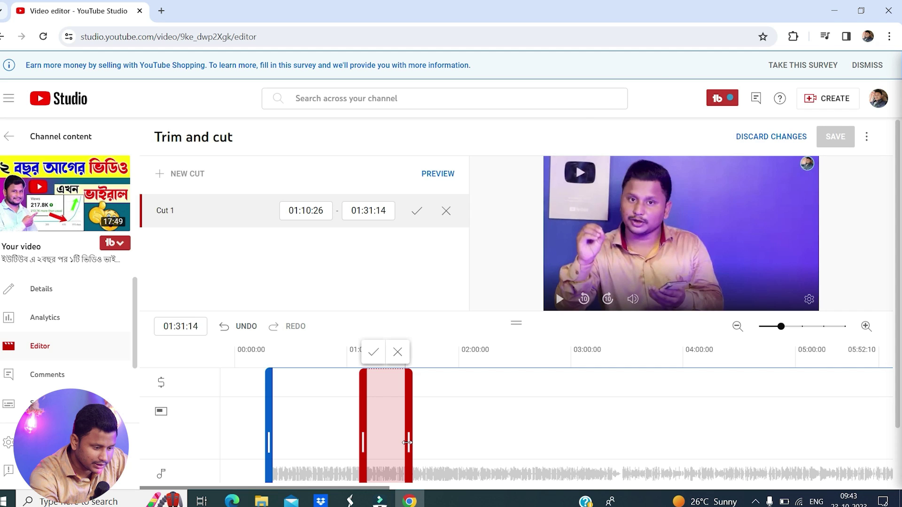
drag(407, 444, 387, 440)
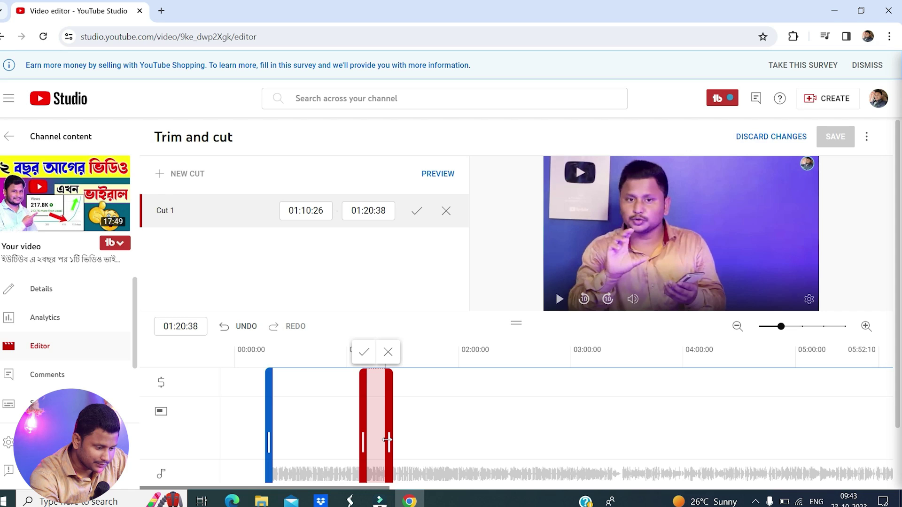
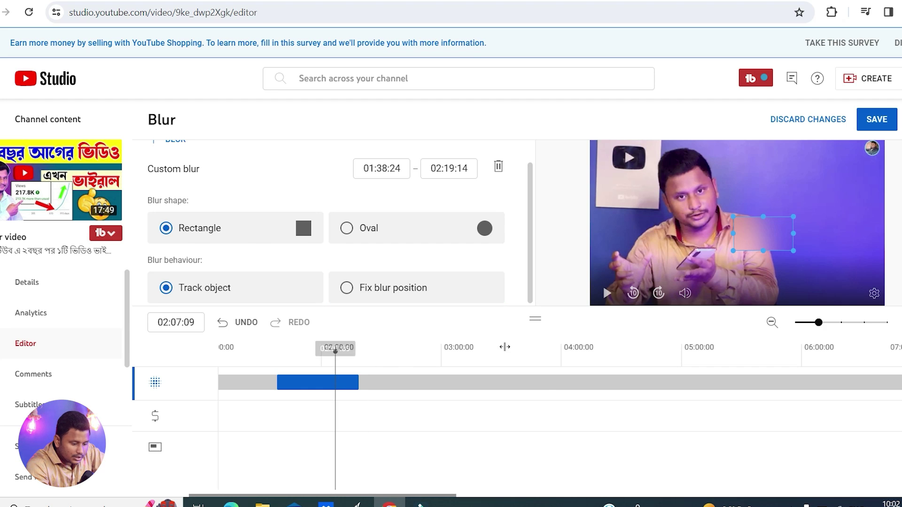
Change the custom blur's time range to 02:07:06–04:06:34 so it covers the screen-recording frame at 02:46:42.
drag(335, 365, 415, 358)
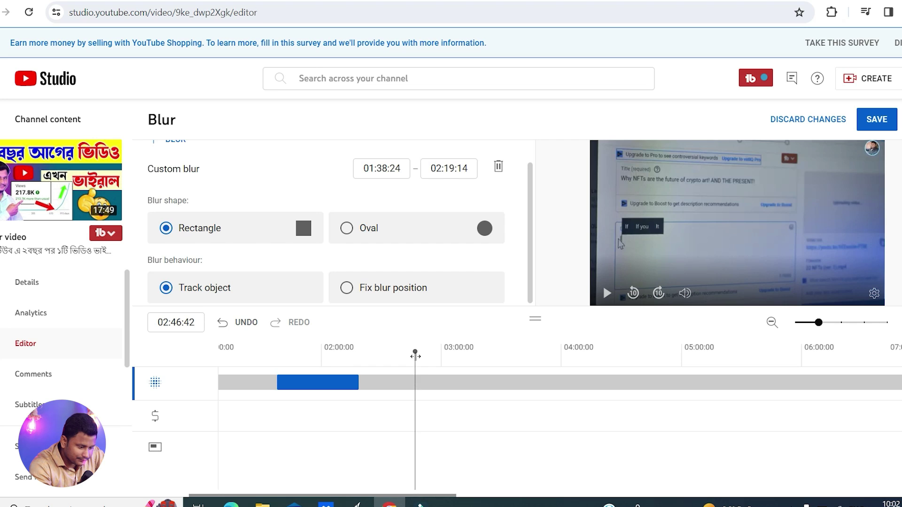
click(326, 388)
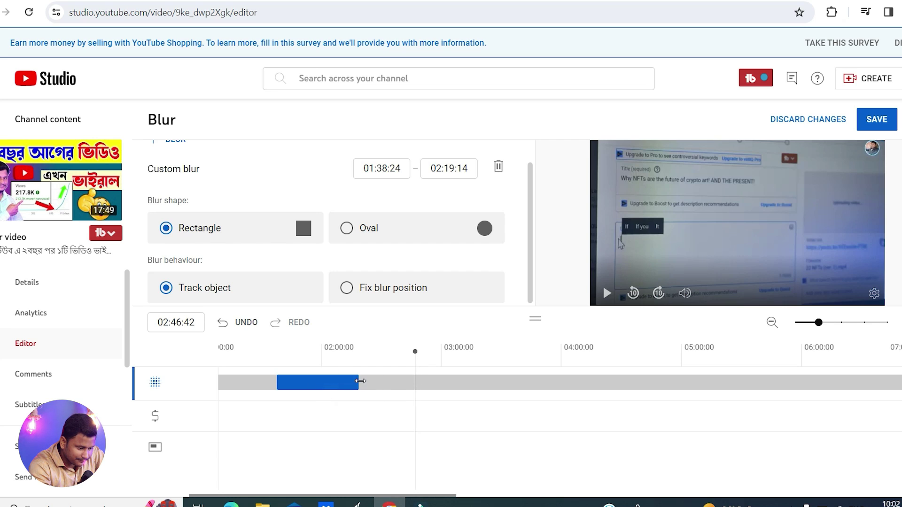
drag(359, 381, 452, 383)
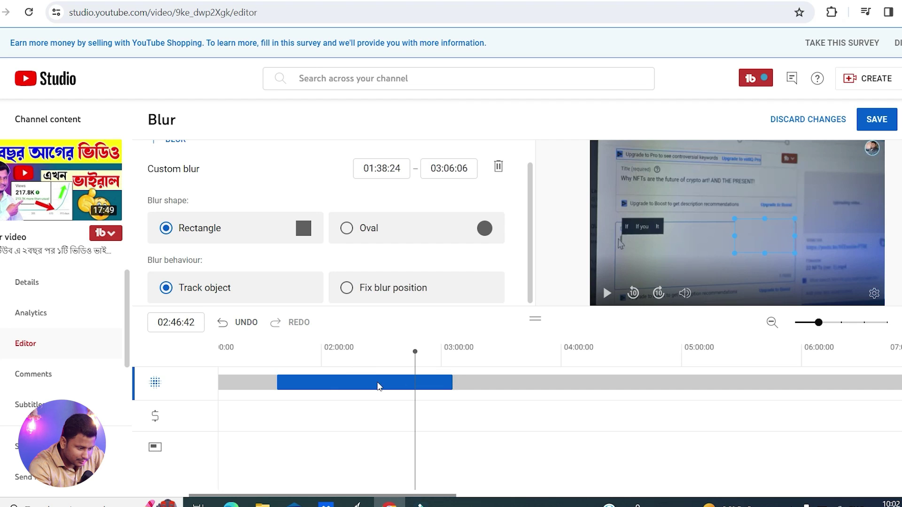
drag(280, 381, 334, 381)
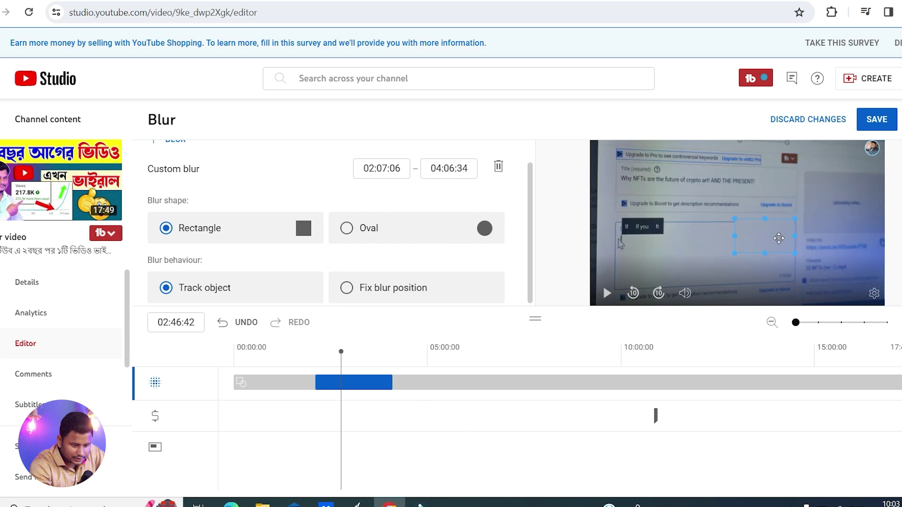
Move and resize the rectangular blur into a wide strip over the title text in the 02:46:42 frame.
drag(772, 239, 763, 177)
drag(686, 205, 670, 196)
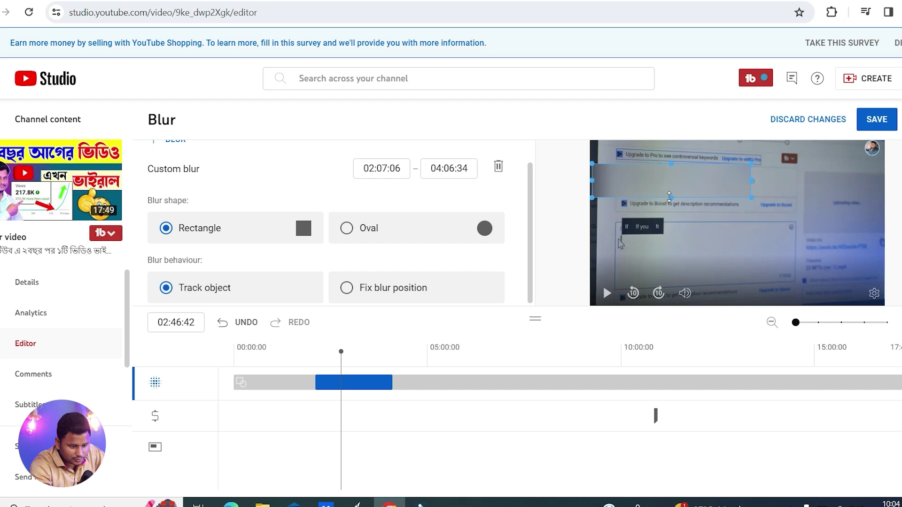
click(669, 196)
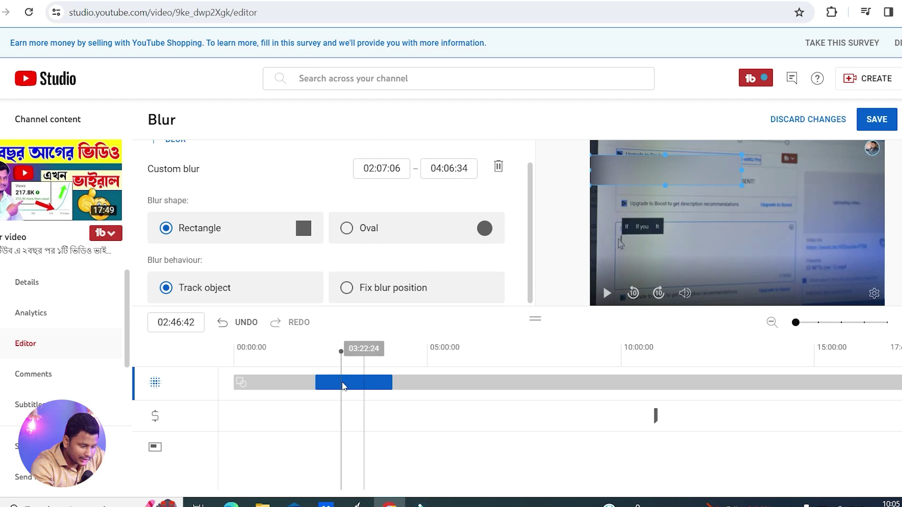
Shorten the custom blur's time range to 02:44:24–02:50:02 and check the frames around its end.
drag(317, 383, 342, 363)
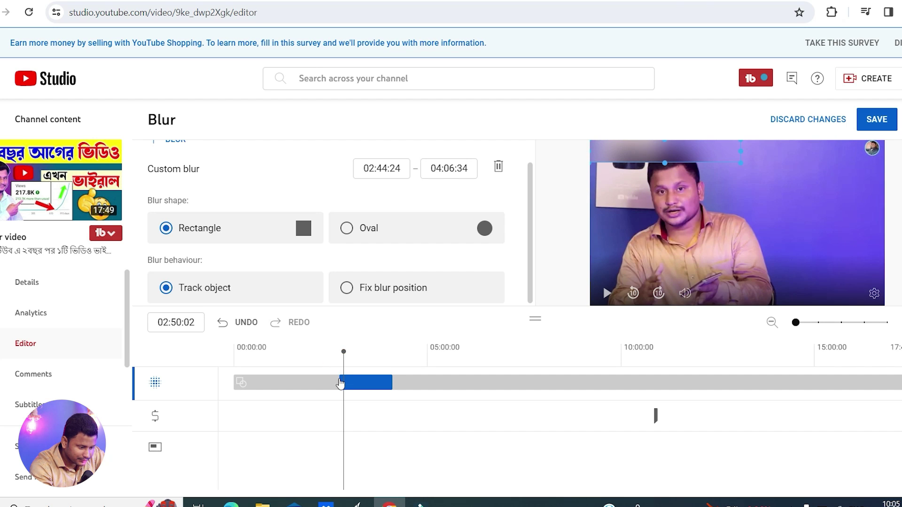
click(342, 370)
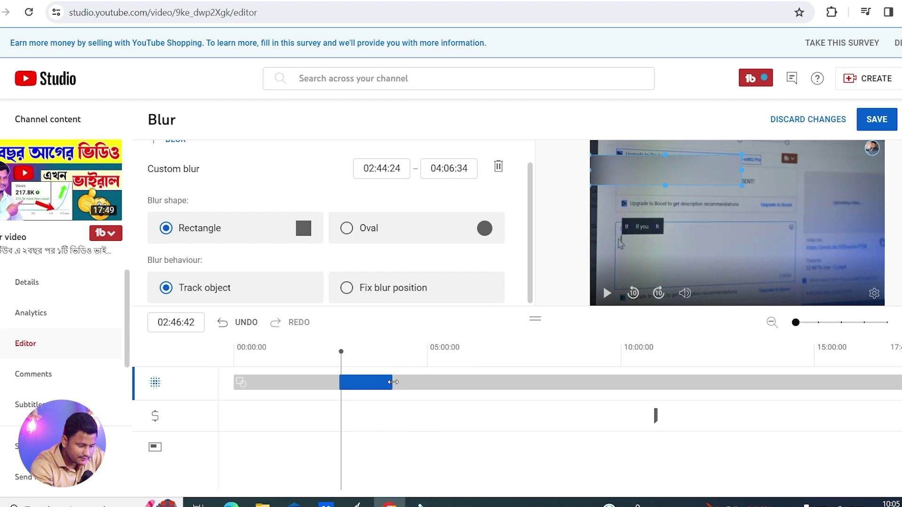
drag(393, 382, 352, 386)
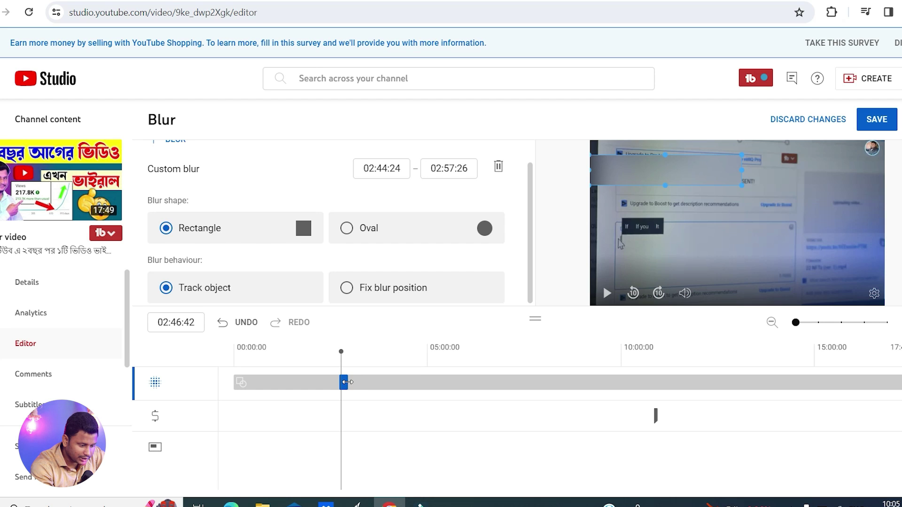
drag(343, 360, 345, 360)
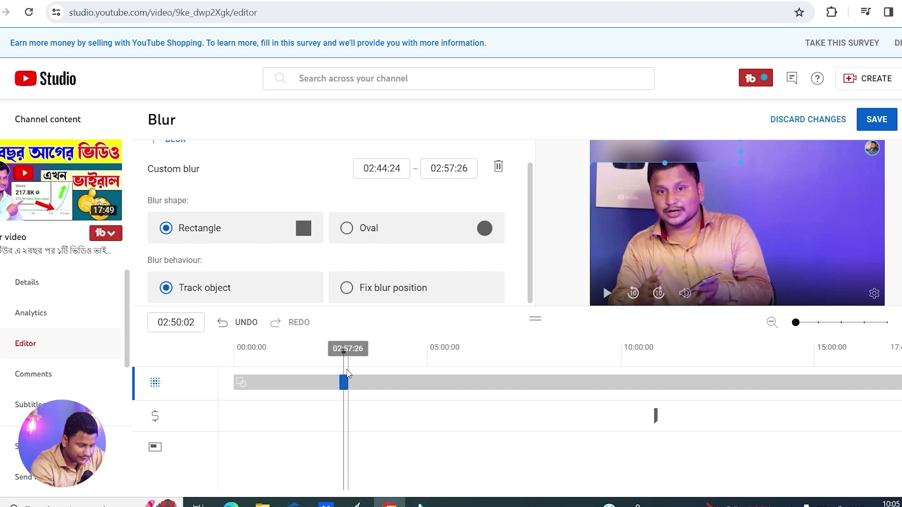
drag(348, 383, 340, 369)
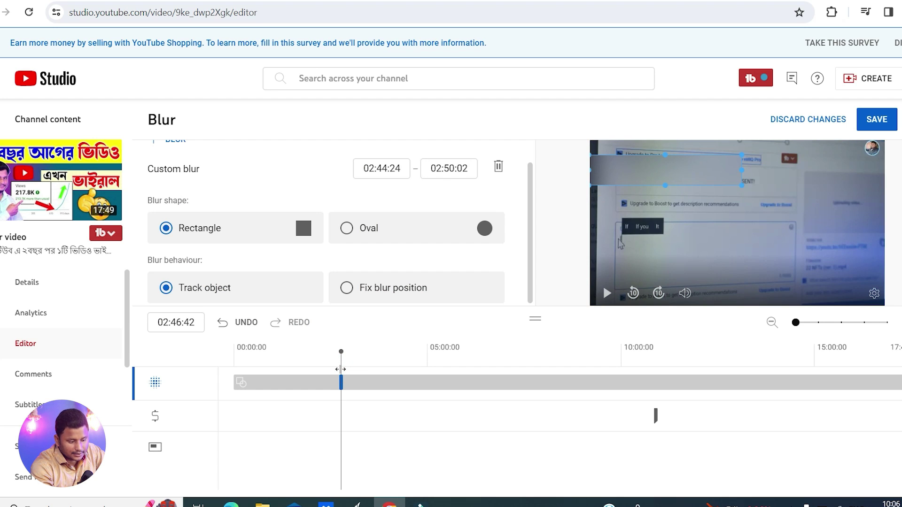
drag(341, 370, 347, 369)
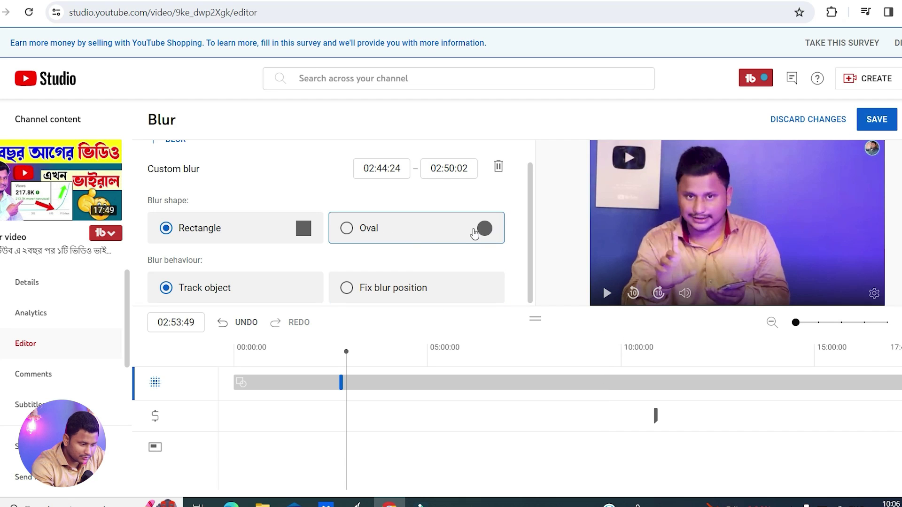
Change the custom blur's shape to oval and resize it over the title text in the 02:46:42 frame.
click(348, 229)
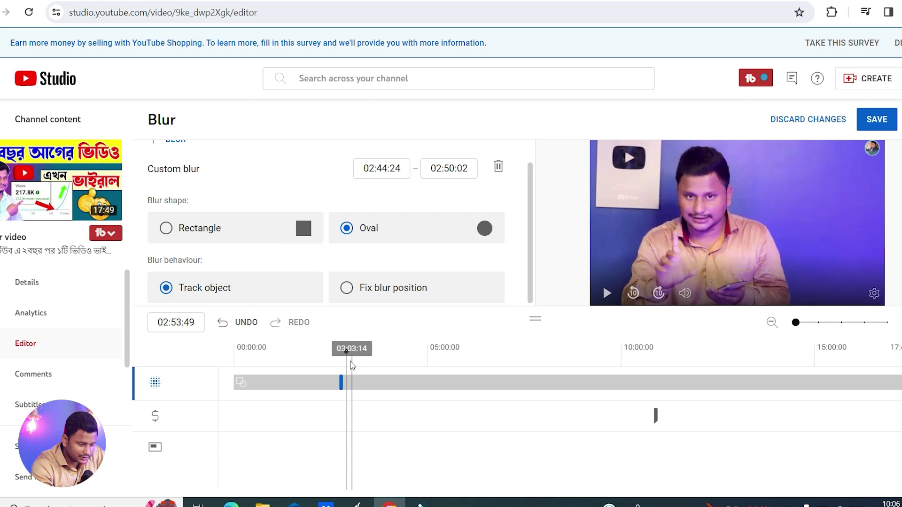
drag(346, 361, 341, 361)
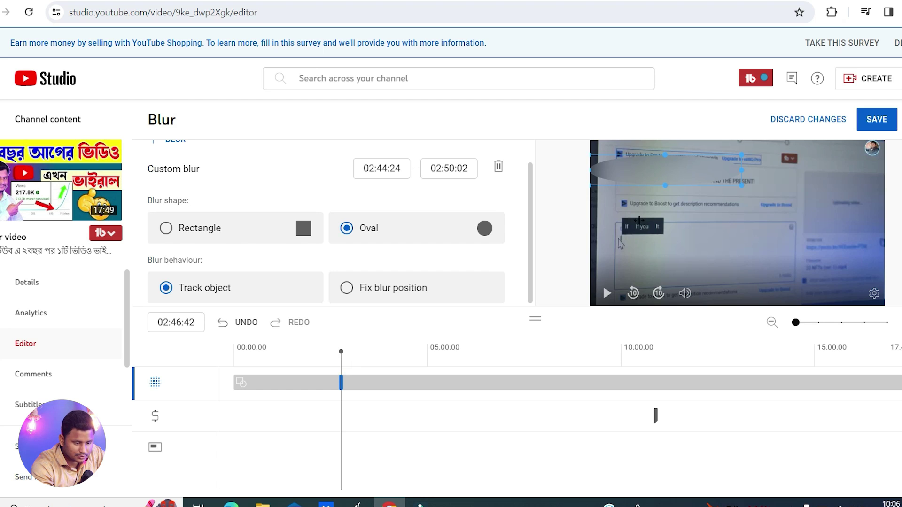
click(665, 186)
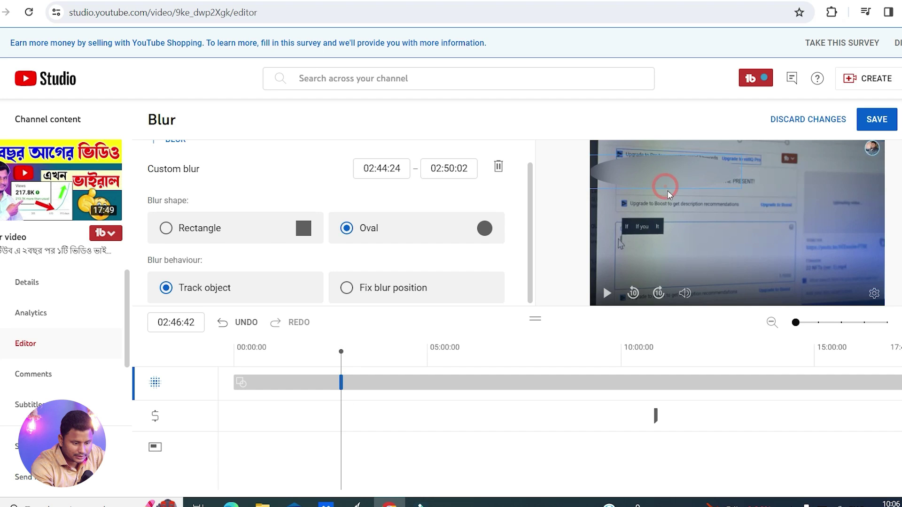
click(675, 201)
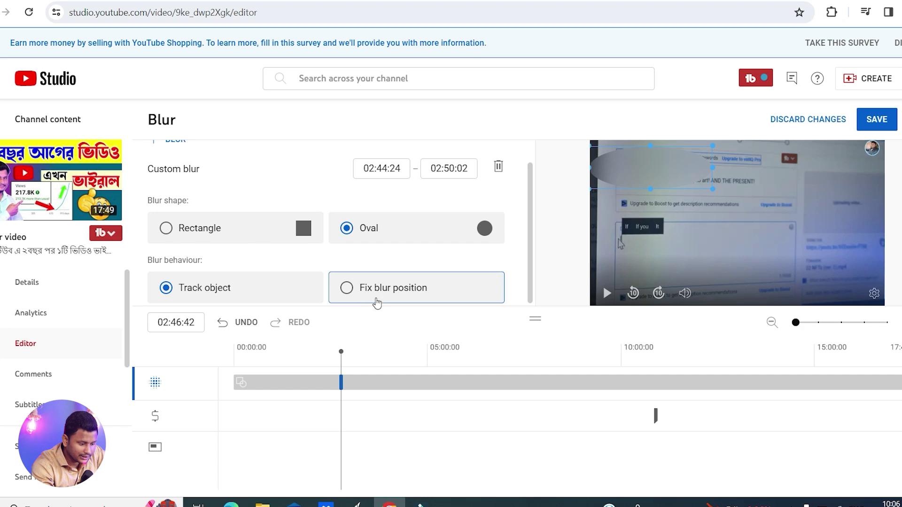
Set the blur behaviour to Fix blur position and discard the blur changes.
click(348, 289)
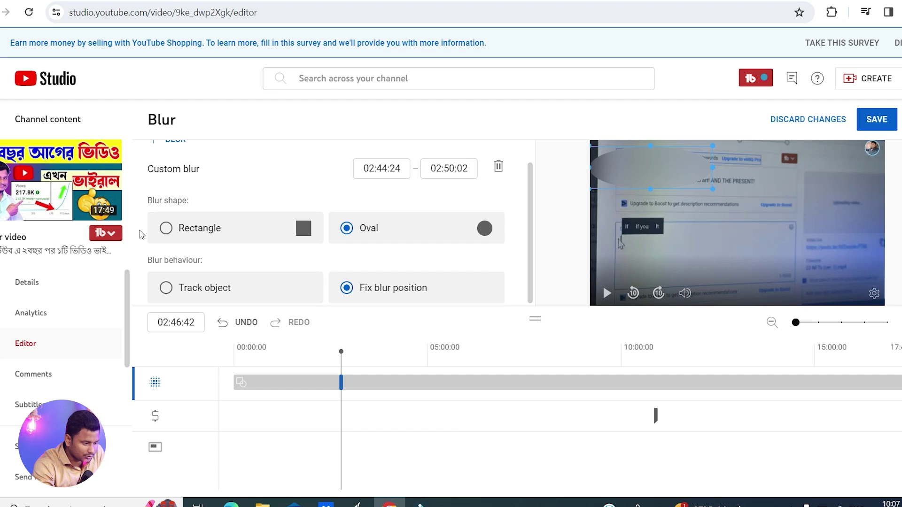
click(400, 284)
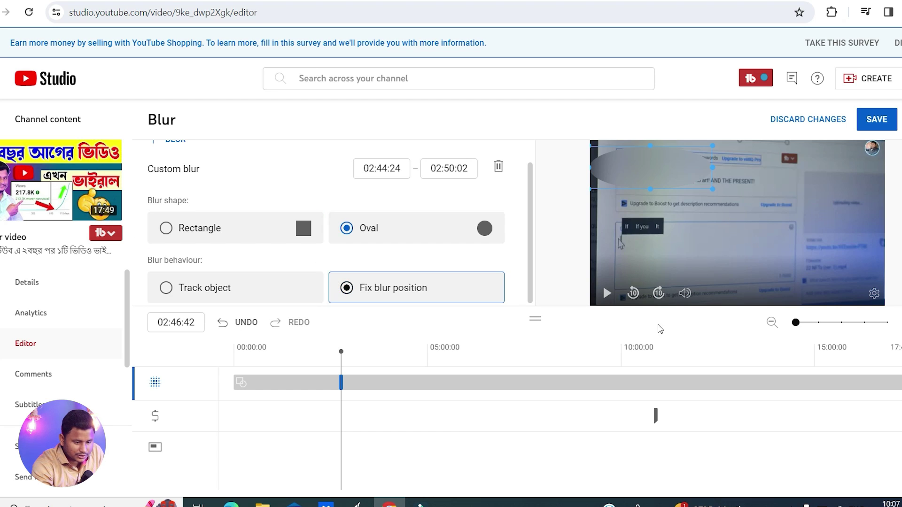
click(799, 119)
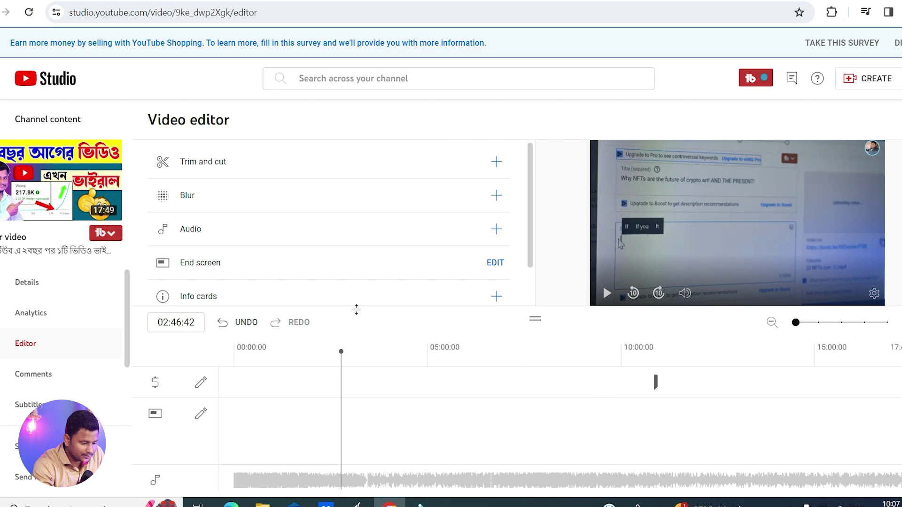
Preview the Gridlock track from the music library and add it at 00:00:00.
drag(332, 404, 222, 405)
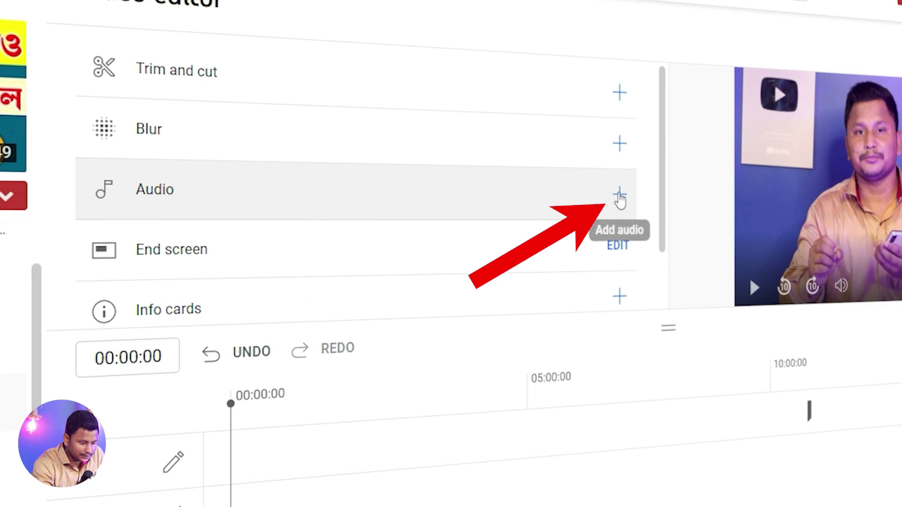
click(619, 194)
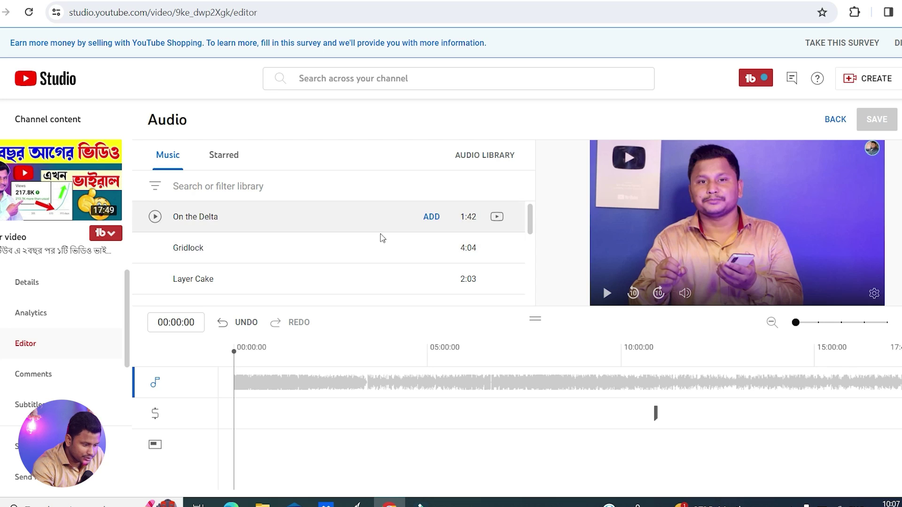
click(155, 248)
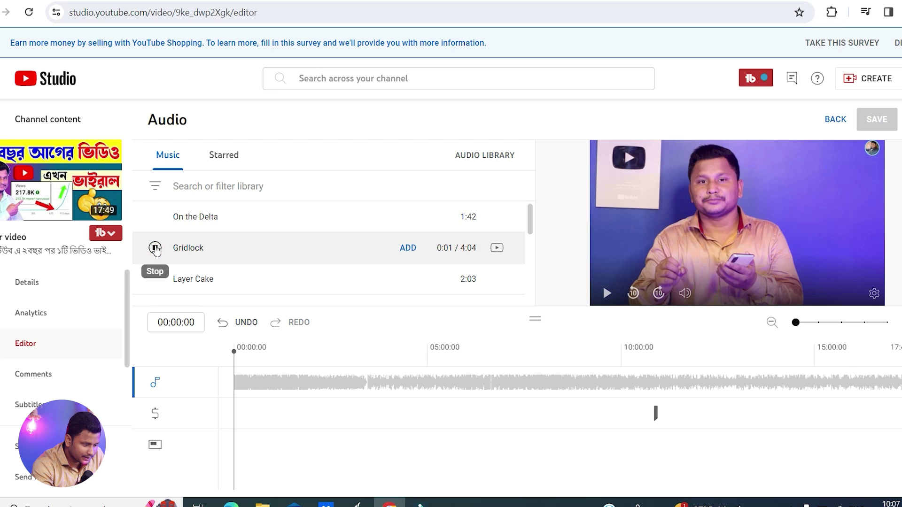
click(155, 248)
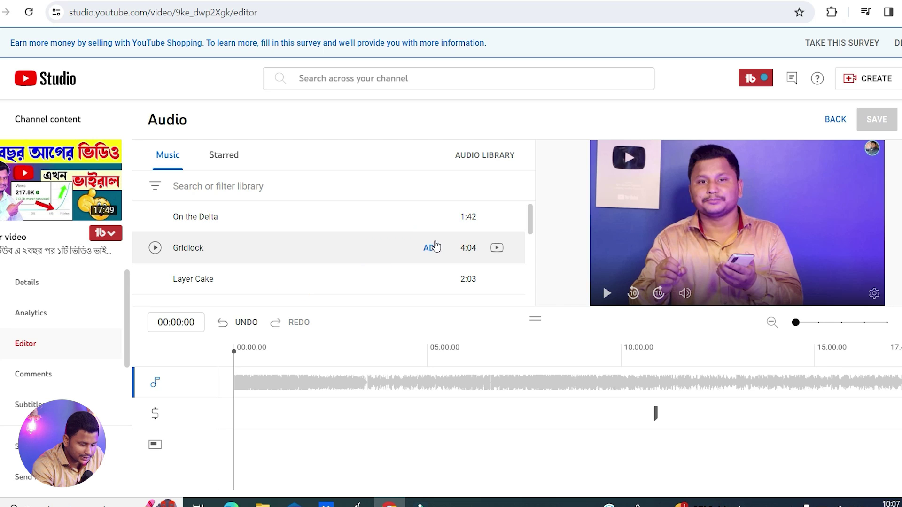
click(435, 245)
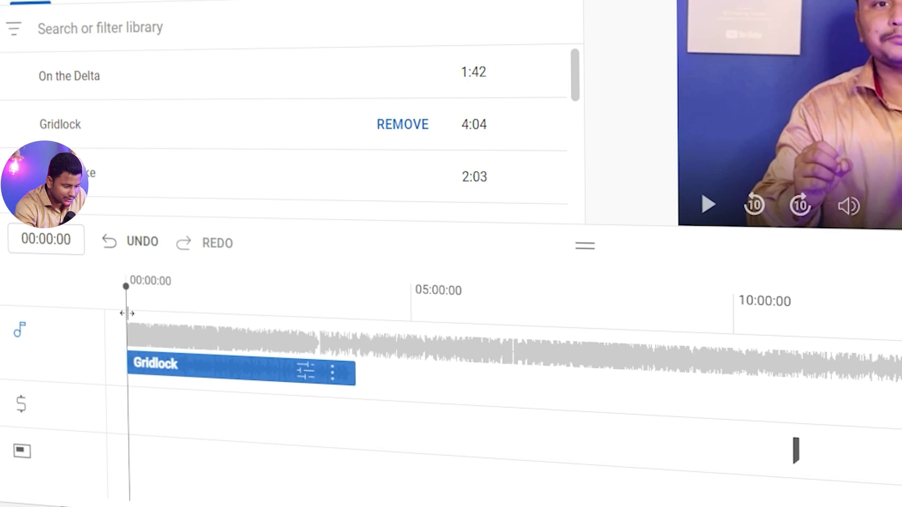
Add the On the Delta track and place it directly after Gridlock, starting at 04:04:00.
drag(126, 312, 353, 321)
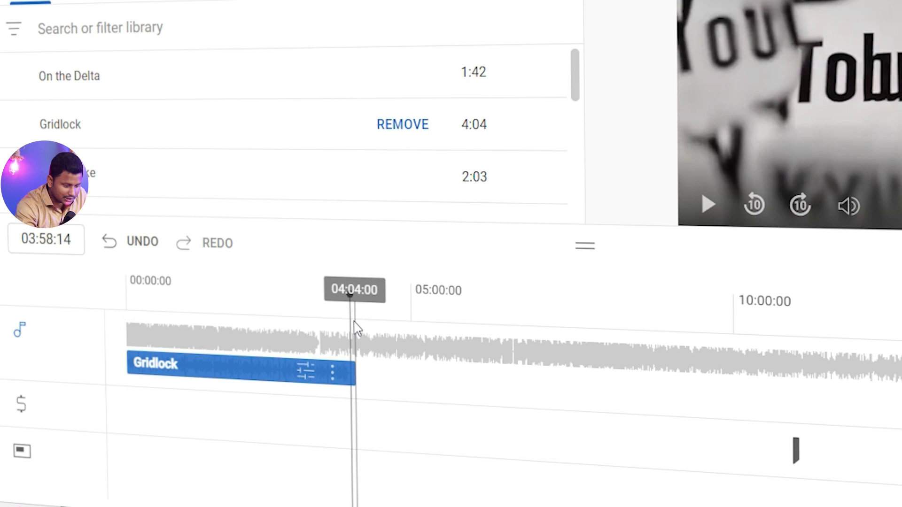
click(355, 322)
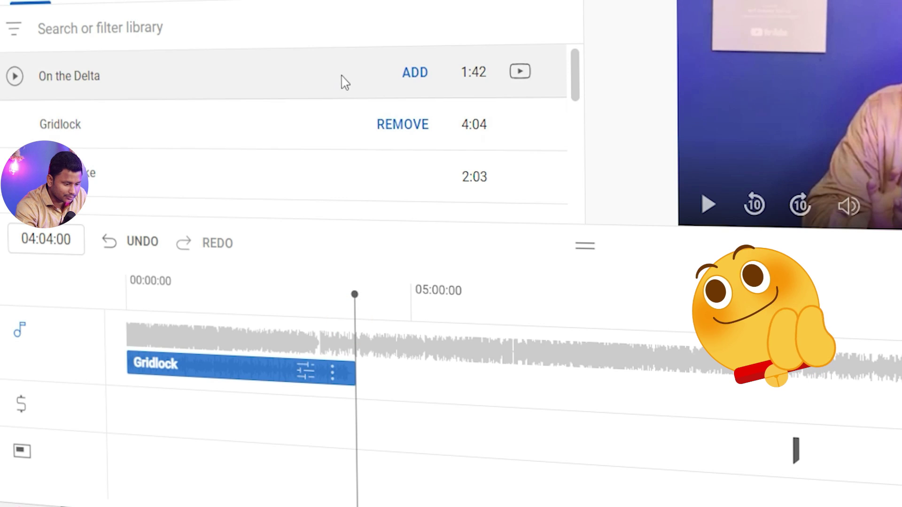
click(419, 70)
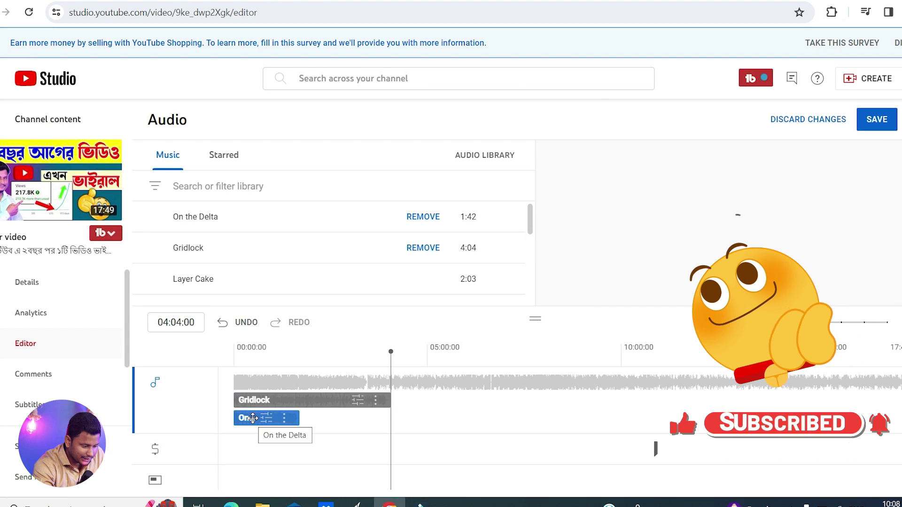
drag(253, 418, 410, 407)
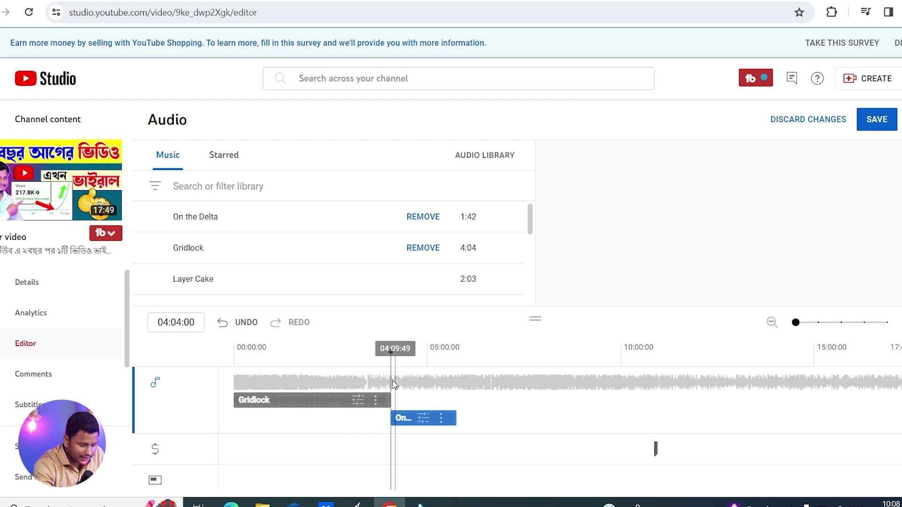
Check the end of the On the Delta clip at 05:46:28 and view its mix level setting.
drag(391, 378, 459, 381)
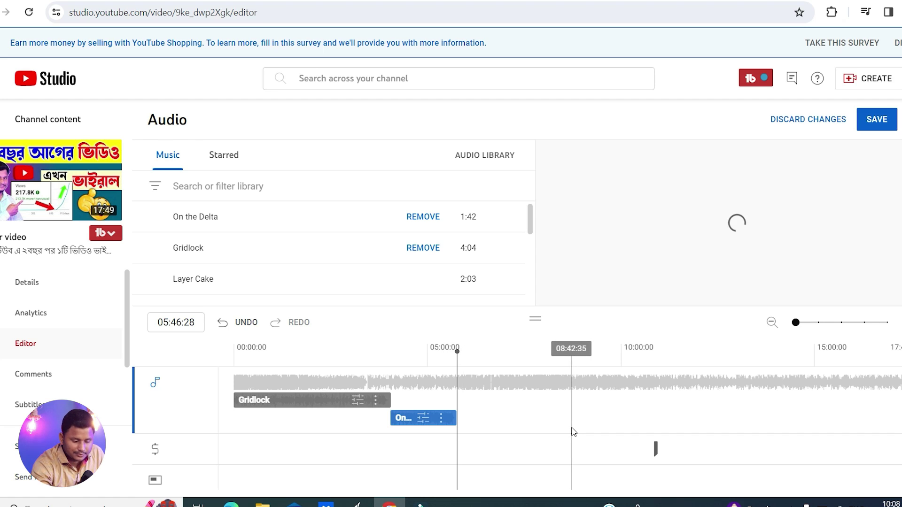
click(424, 419)
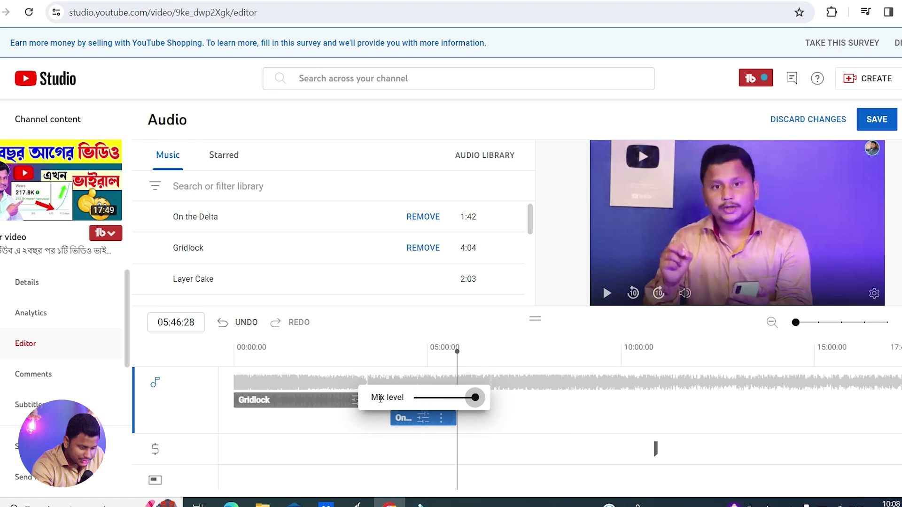
click(475, 398)
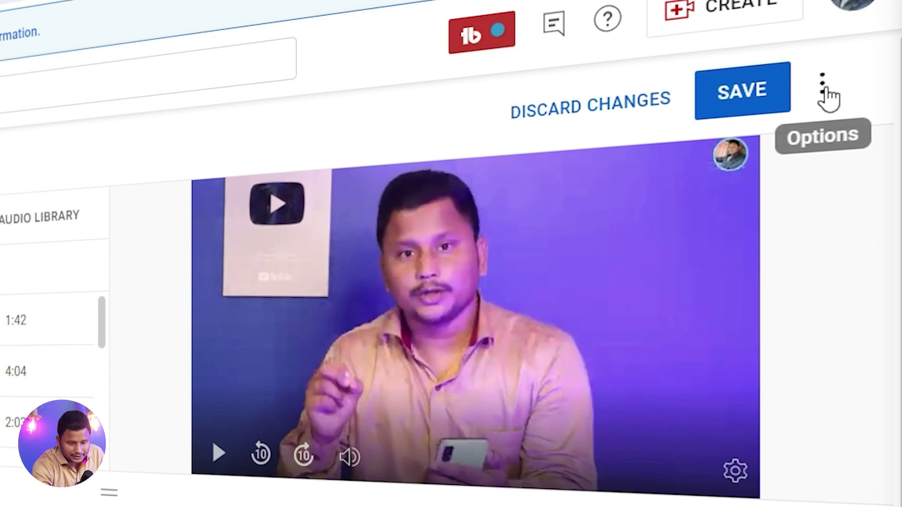
Review the editor's keyboard shortcuts for increasing and decreasing the timecode value, and close the list.
click(827, 93)
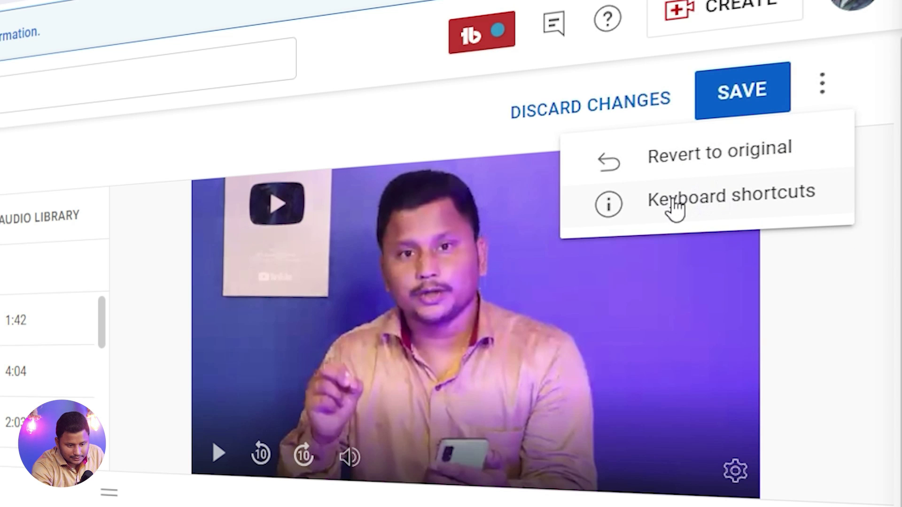
click(789, 191)
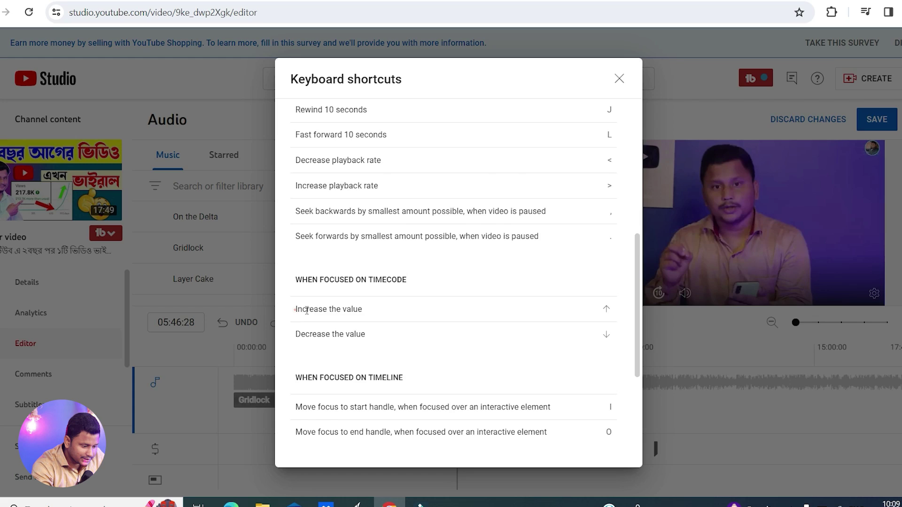
drag(295, 310, 366, 310)
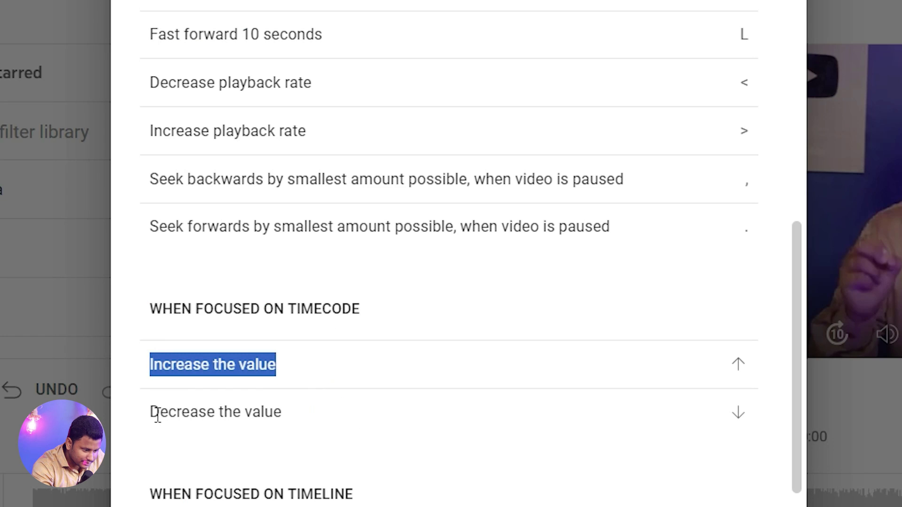
drag(159, 415, 318, 421)
click(400, 357)
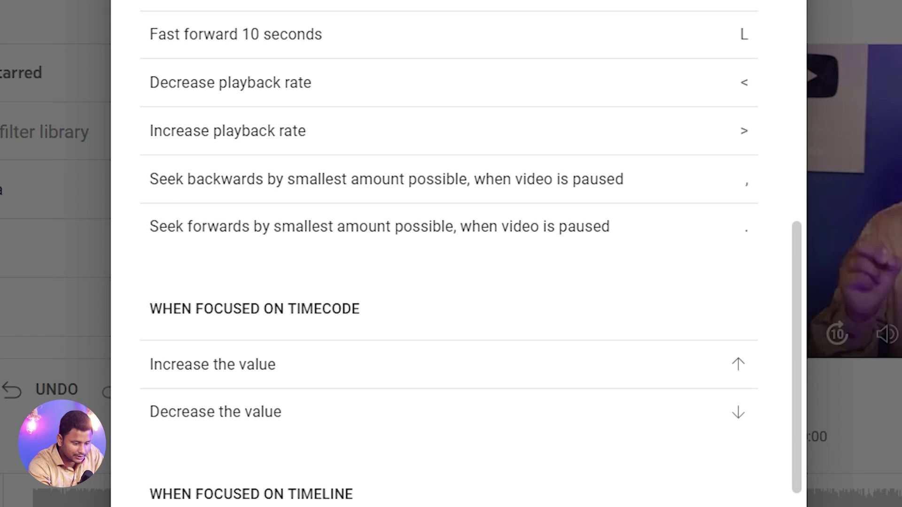
key(Escape)
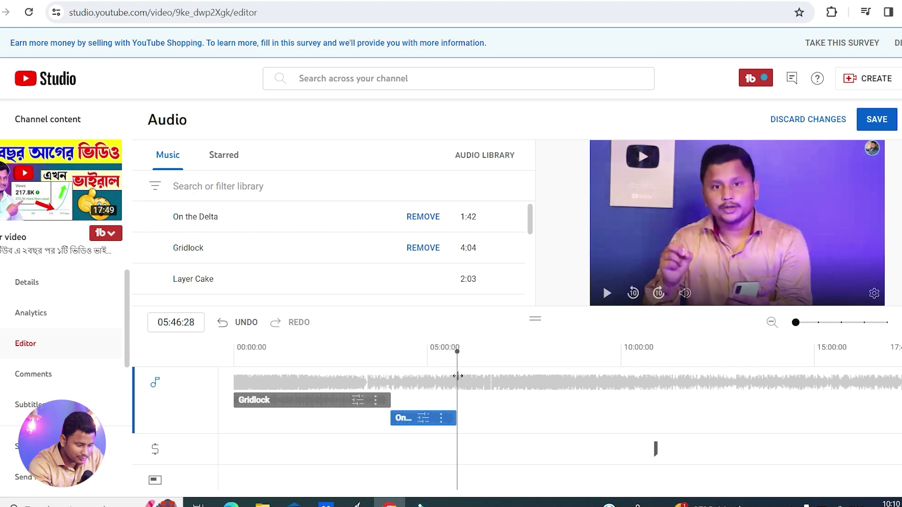
With the playhead at 04:26:26, lower the On the Delta clip's mix level slightly and discard the audio changes.
drag(458, 491, 410, 490)
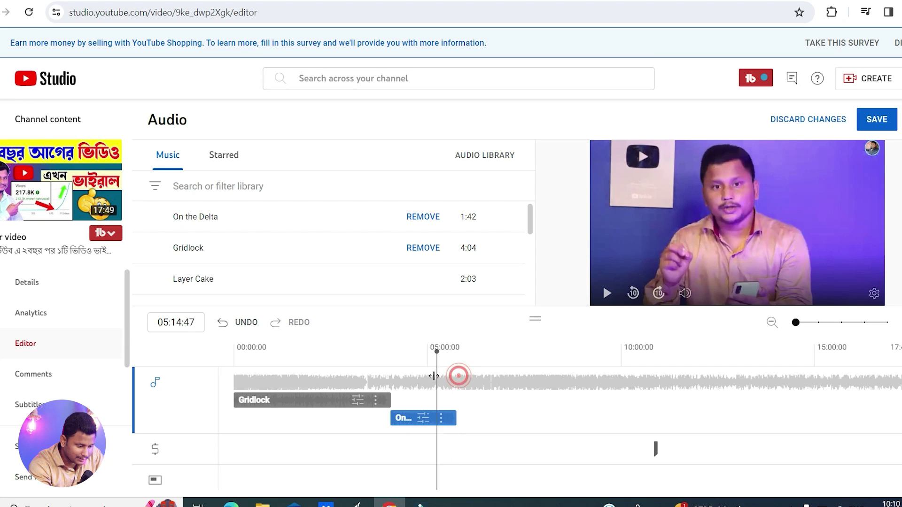
drag(434, 376, 407, 376)
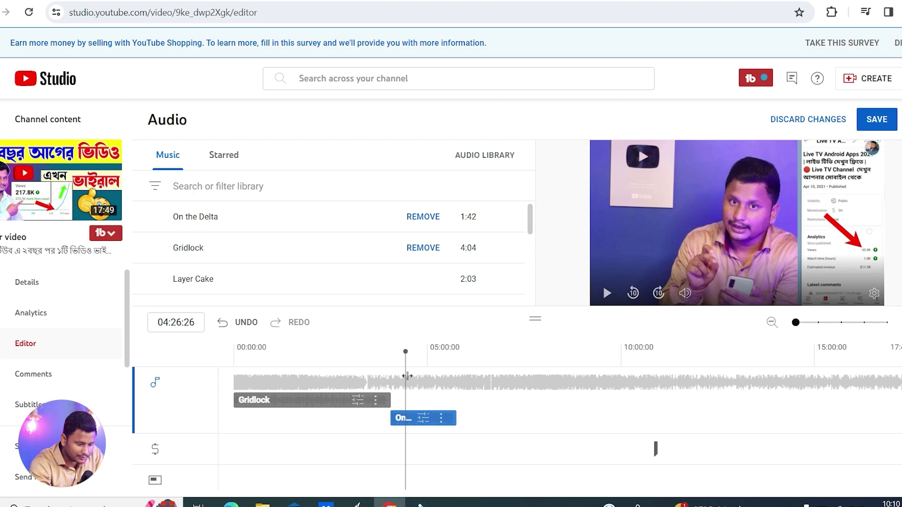
scroll(407, 376, down, 1)
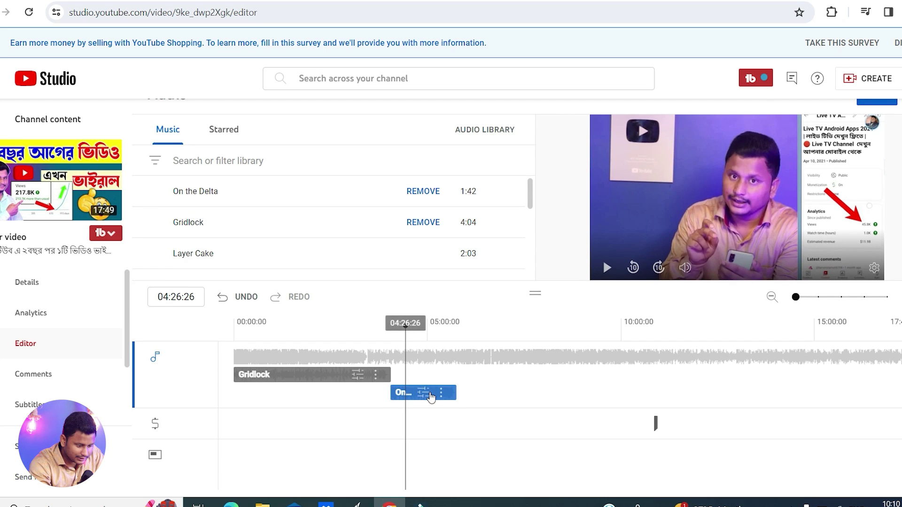
click(430, 395)
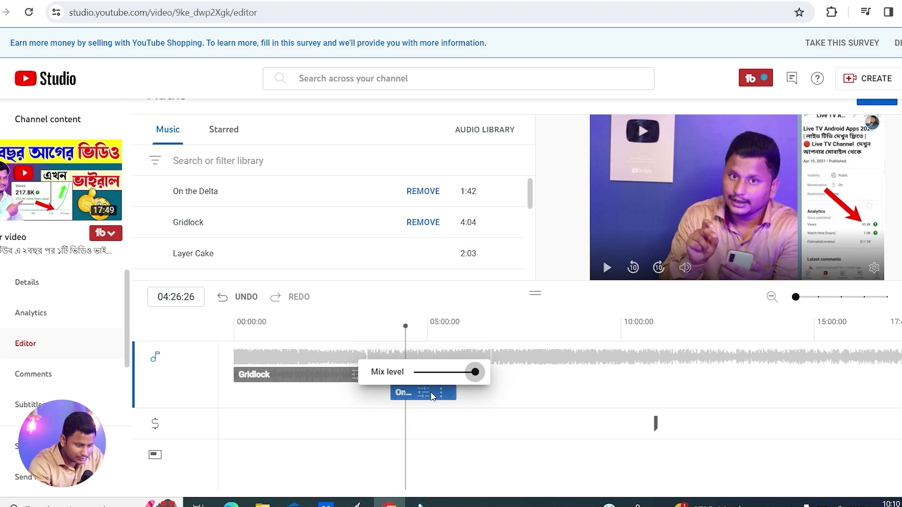
key(Left)
key(Left)
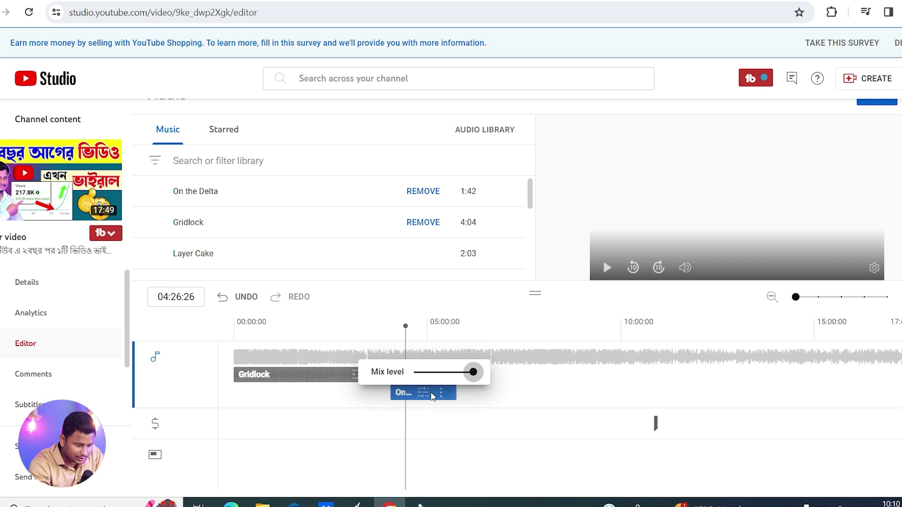
scroll(432, 396, up, 1)
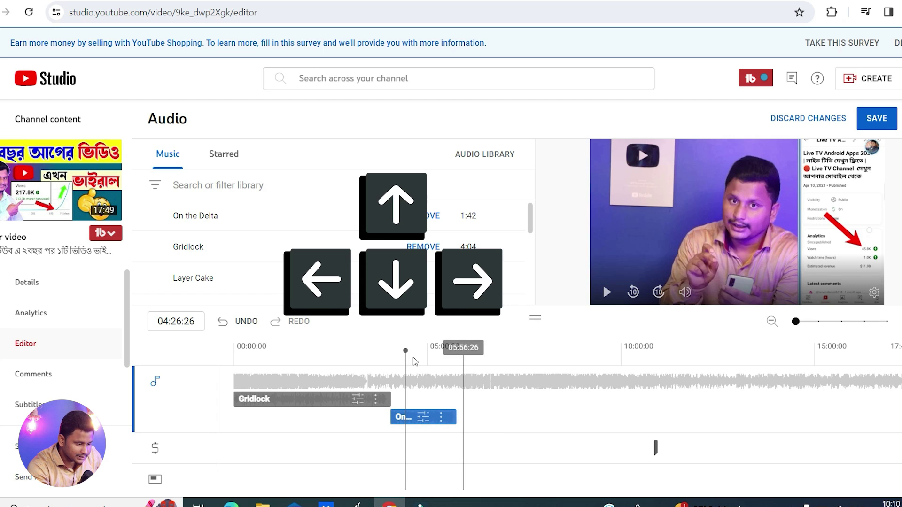
click(810, 119)
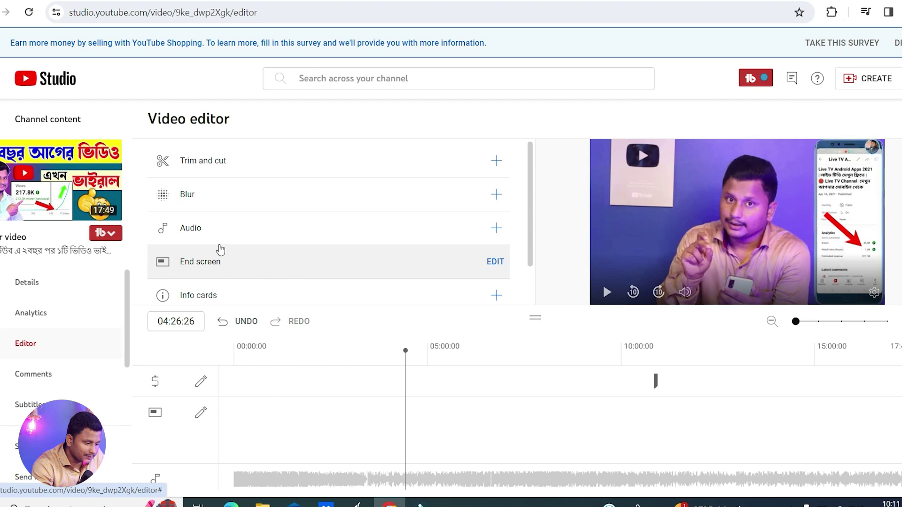
Replace the specific video in the end screen's "How To Write Best Title Tags" element with the "Facebook Page e Kivabe Video Uplo…" video.
scroll(280, 233, down, 1)
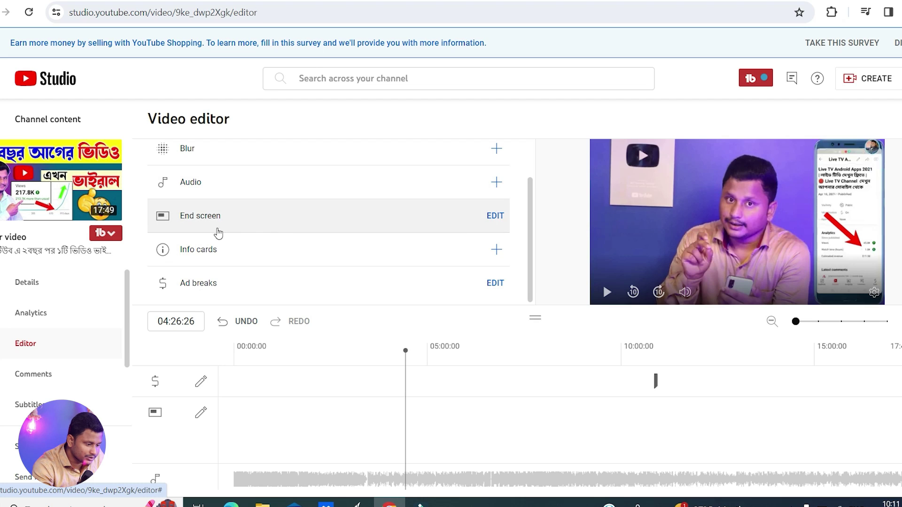
click(495, 216)
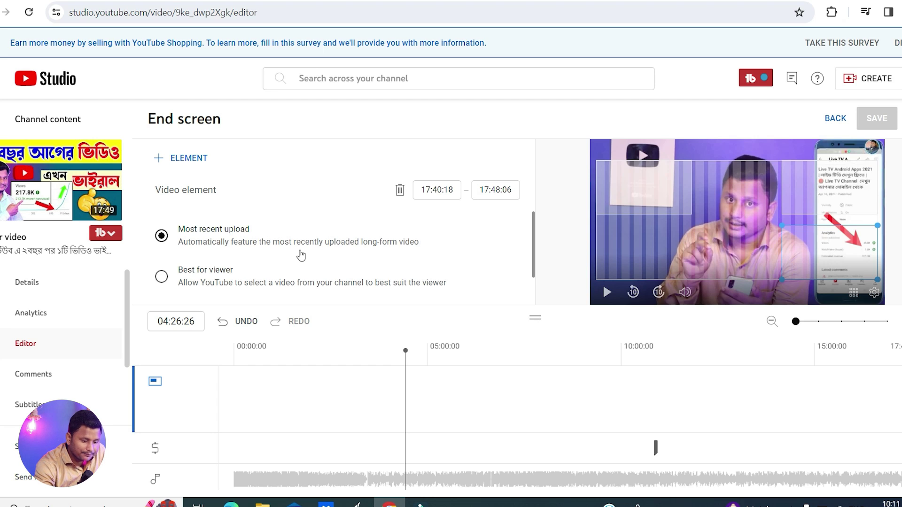
scroll(300, 254, down, 1)
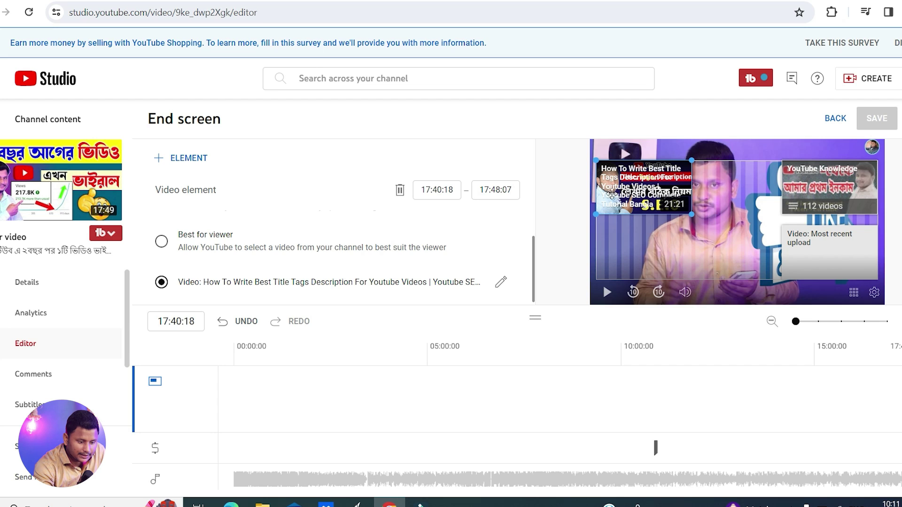
scroll(447, 241, up, 1)
scroll(447, 241, down, 1)
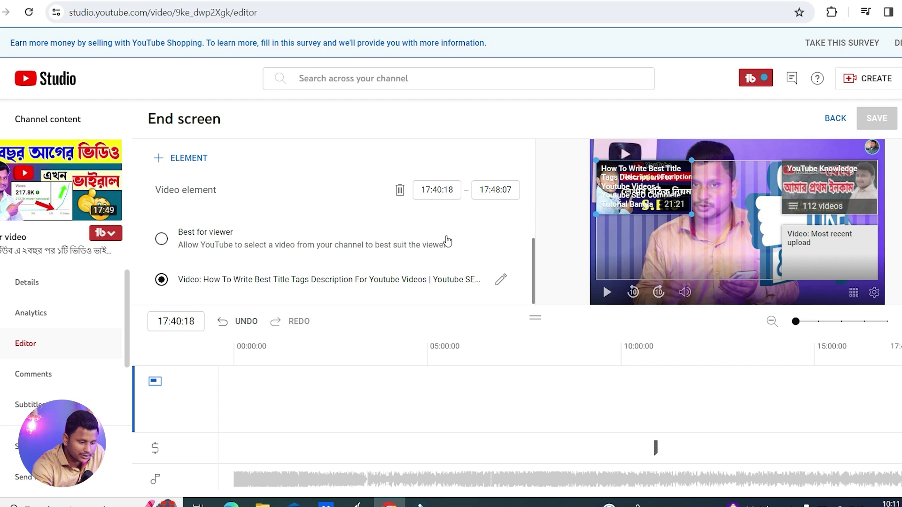
click(501, 280)
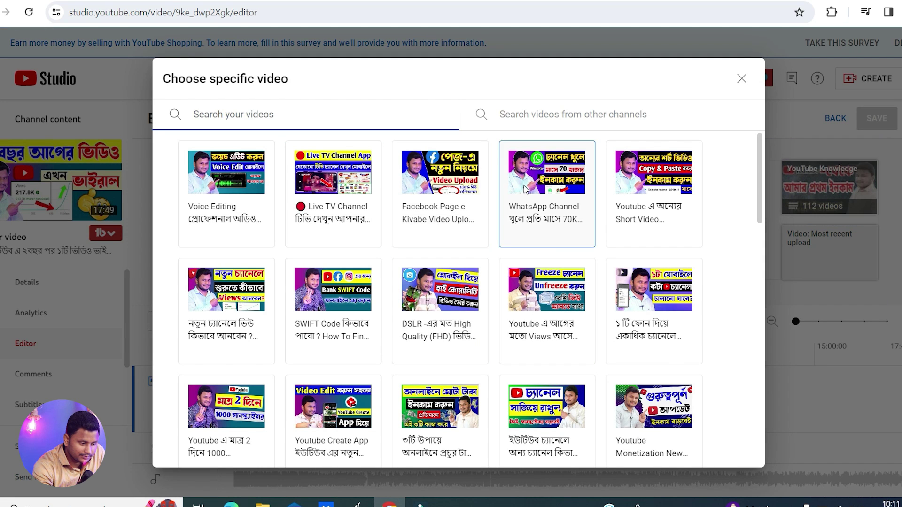
click(451, 185)
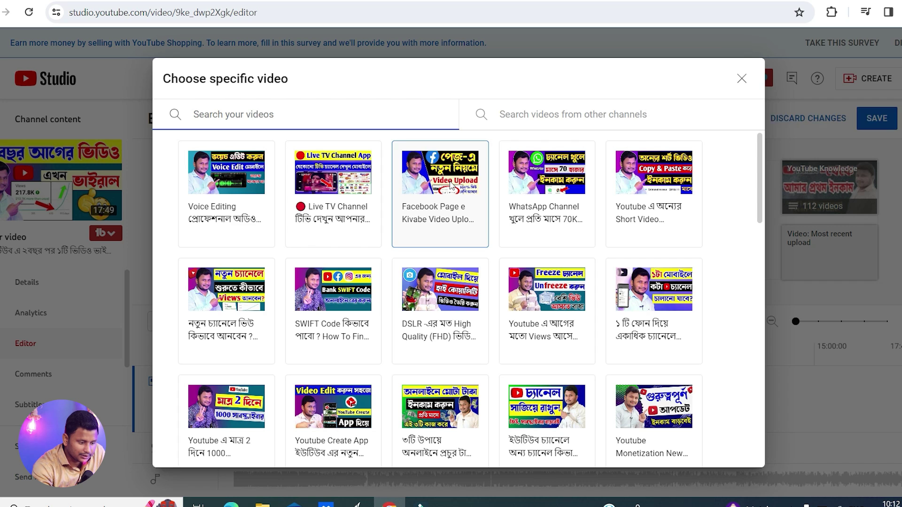